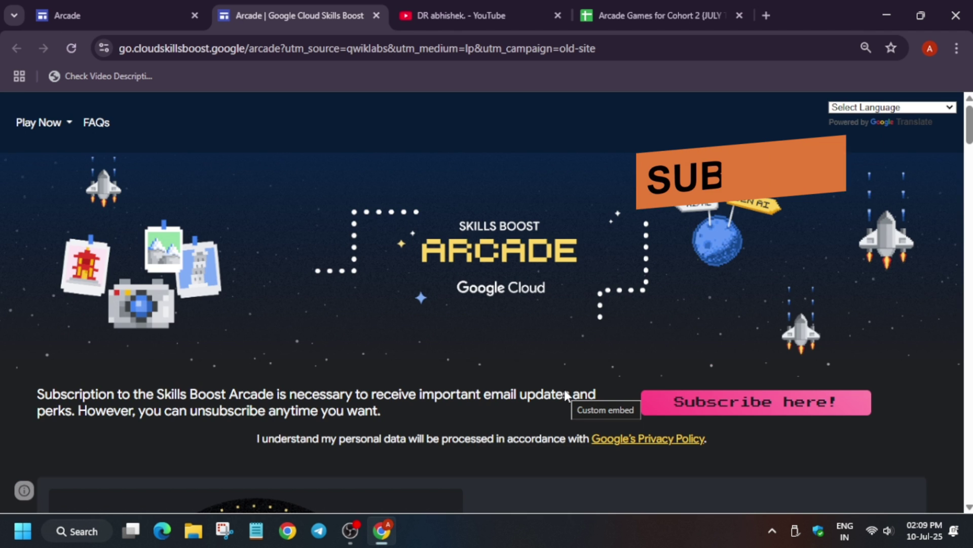
scroll(564, 391, "down", 1)
scroll(565, 388, "down", 4)
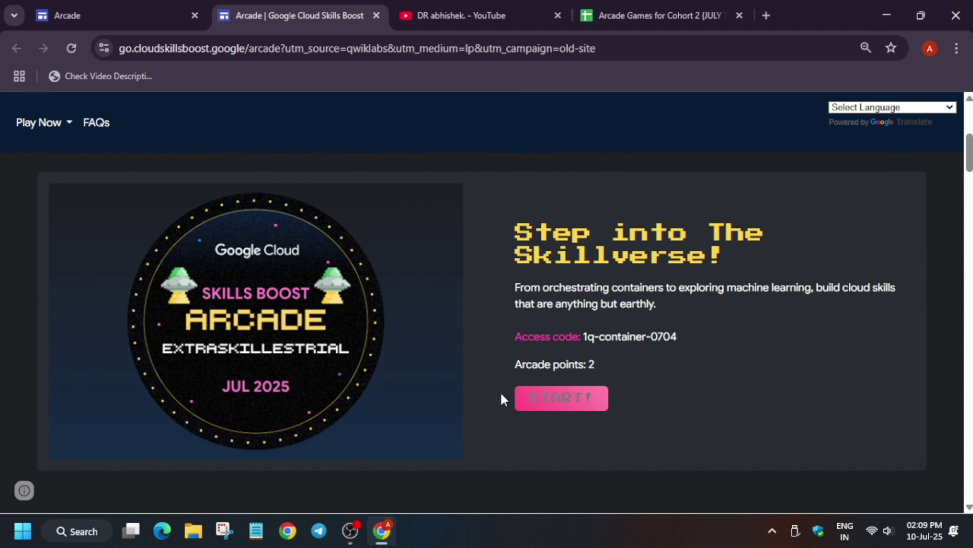
Step: Highlight the Arcade points value on the Step into The Skillverse! card
triple_click(537, 359)
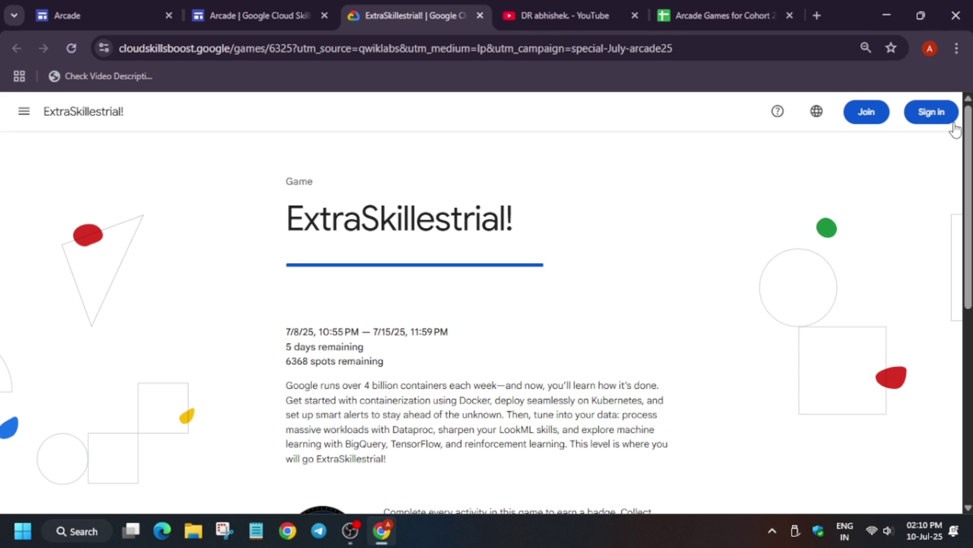
Step: Sign in with Google using the first account, then return to the Arcade games page
left_click(956, 119)
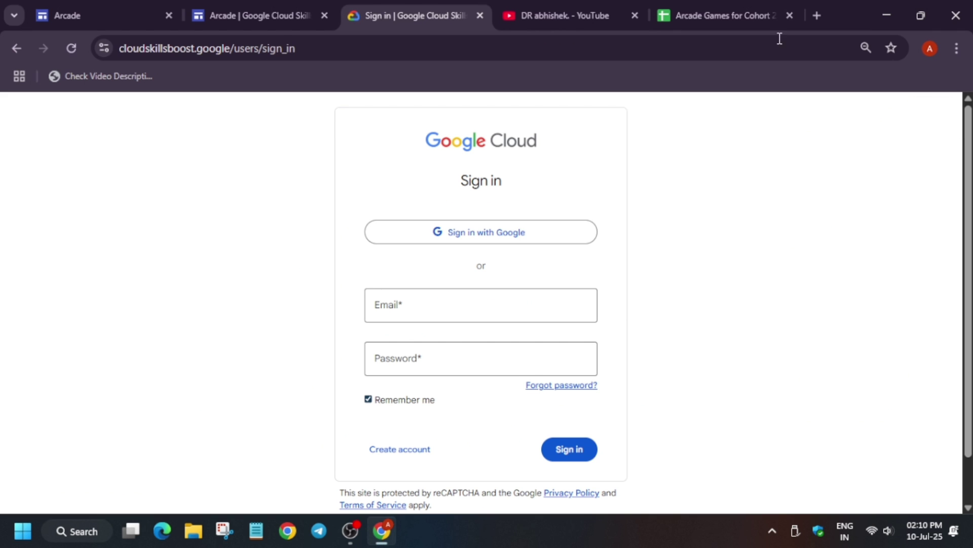
left_click(487, 236)
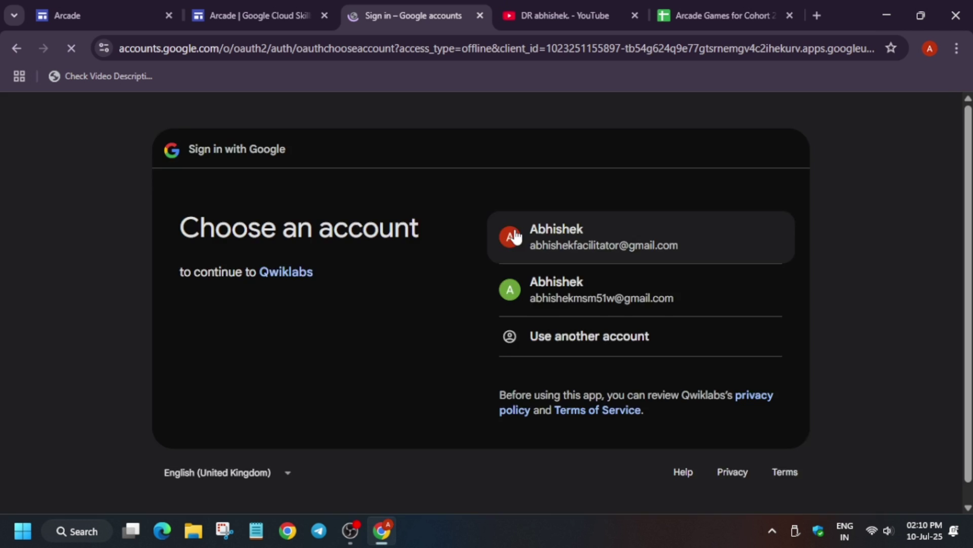
left_click(512, 235)
left_click(283, 7)
scroll(498, 205, "down", 5)
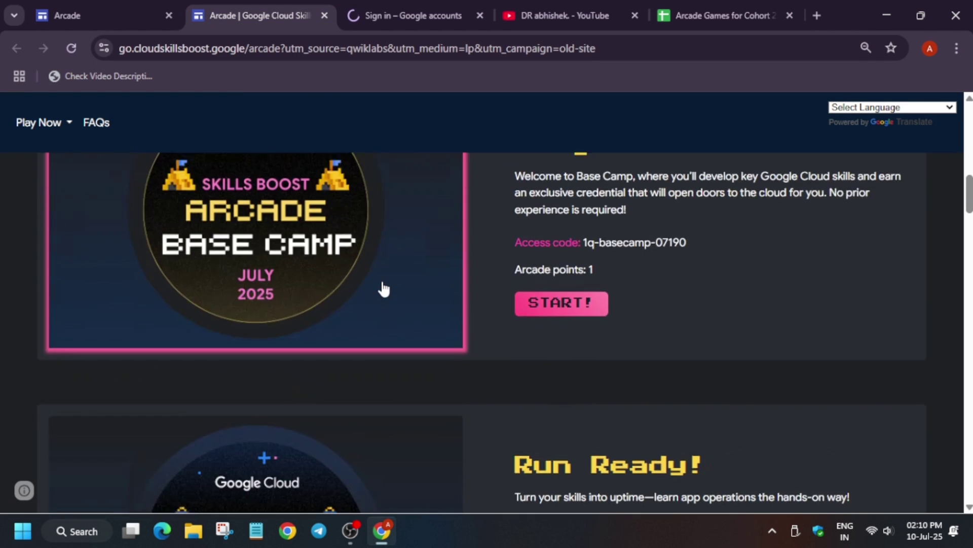
scroll(382, 287, "down", 4)
scroll(382, 283, "down", 3)
scroll(384, 283, "down", 1)
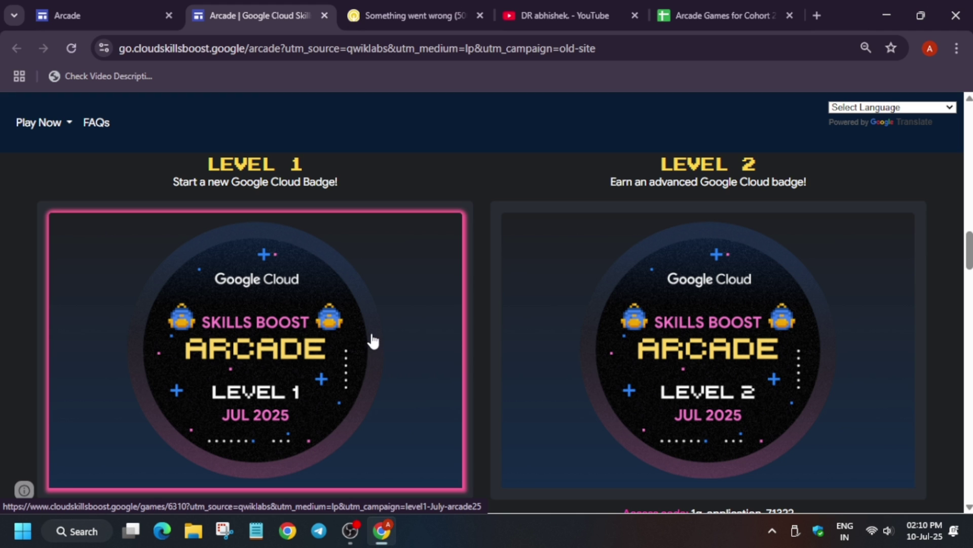
Step: Reload the failed sign-in, retry Google sign-in, then open the Arcade Cohort 2 playlist
left_click(411, 15)
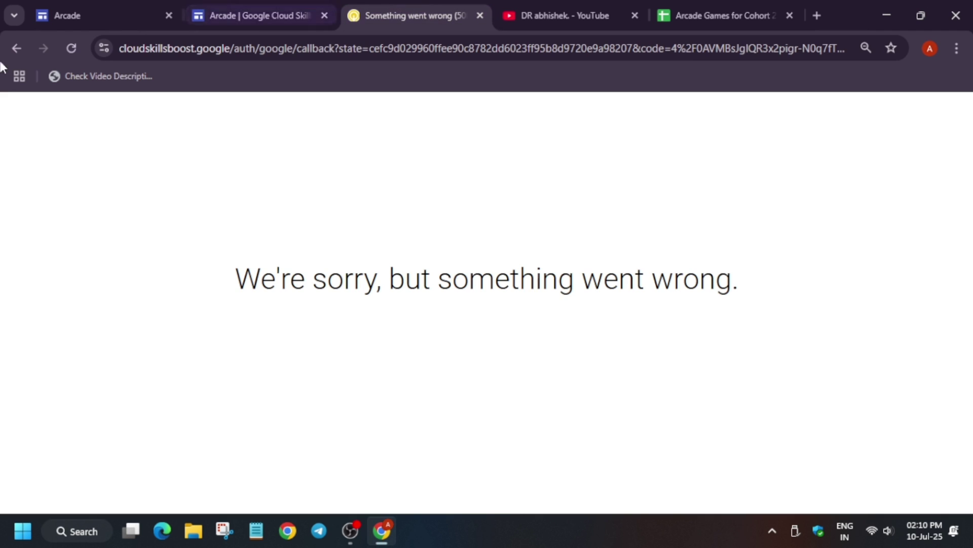
left_click(71, 48)
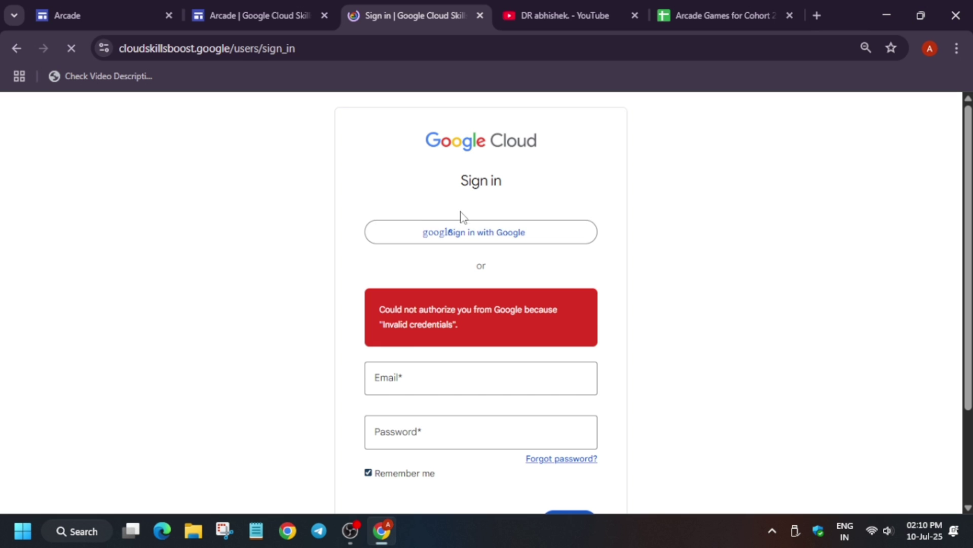
left_click(453, 232)
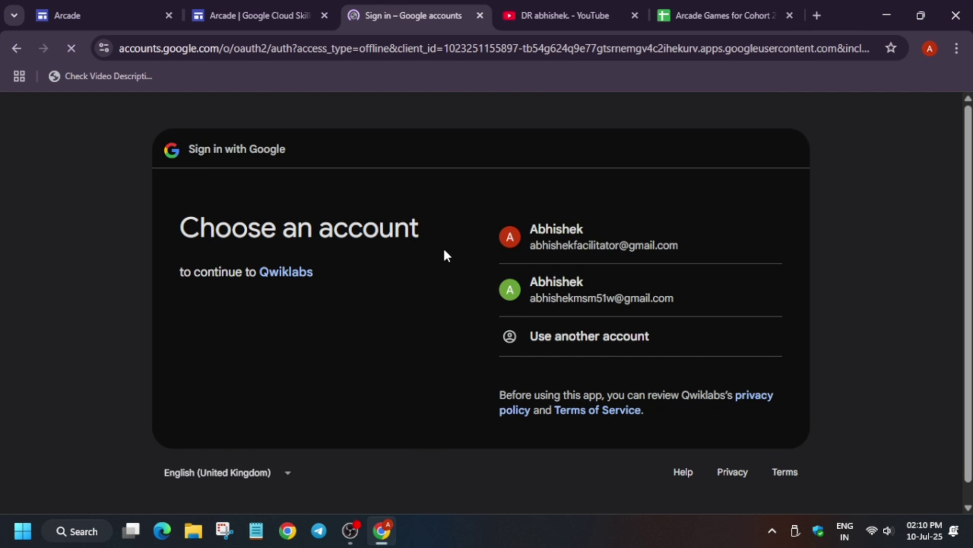
left_click(548, 245)
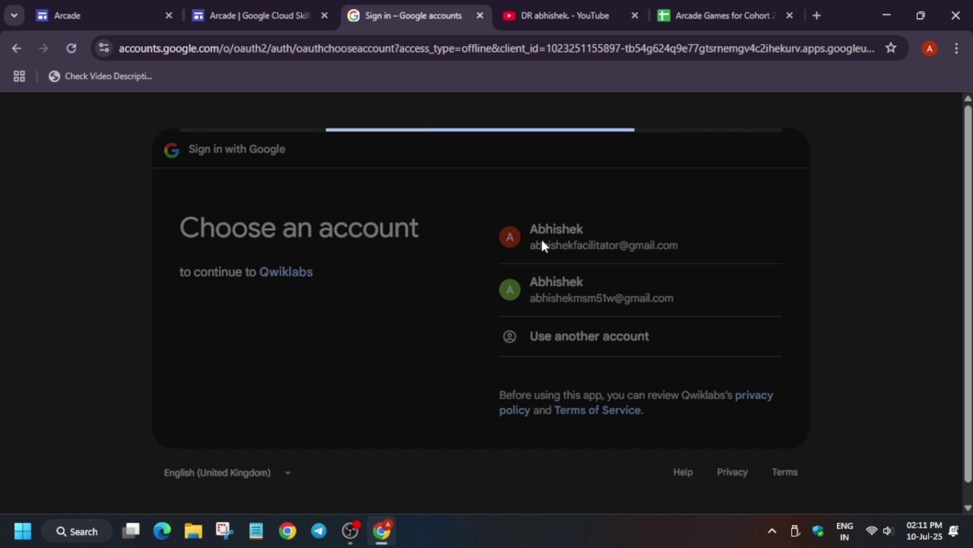
left_click(552, 9)
left_click(157, 441)
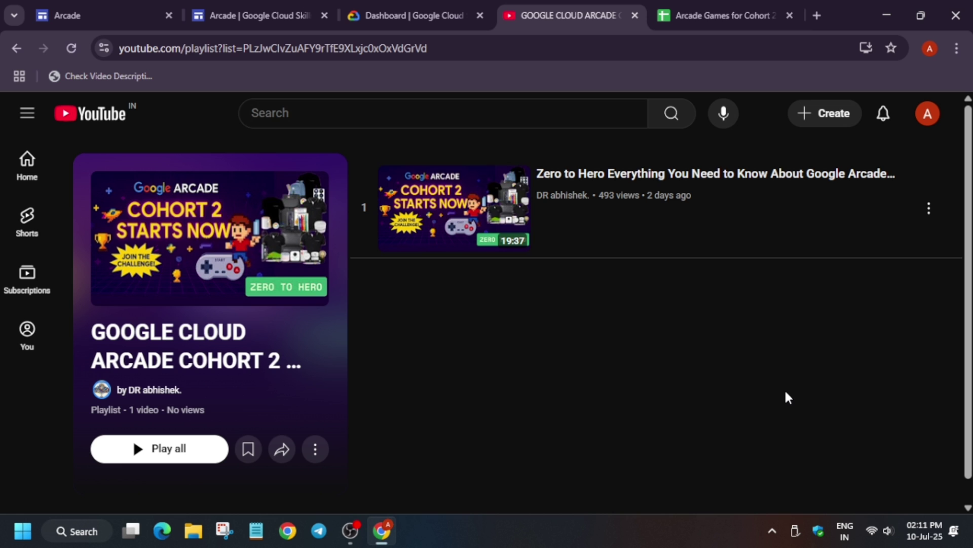
Step: Close the leftover Skills Boost Dashboard tab and return to the Arcade games tab
left_click(414, 15)
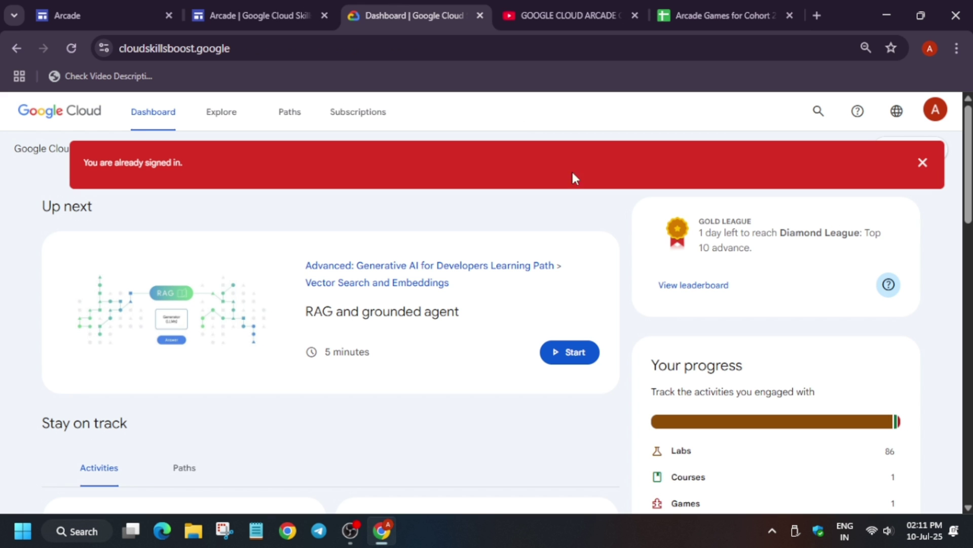
left_click(480, 16)
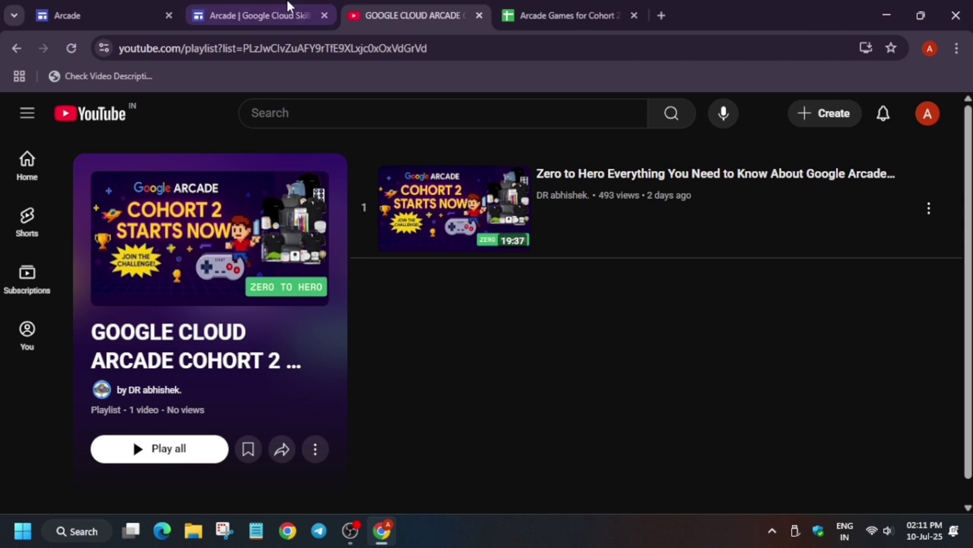
left_click(276, 16)
scroll(551, 289, "up", 5)
scroll(552, 289, "up", 4)
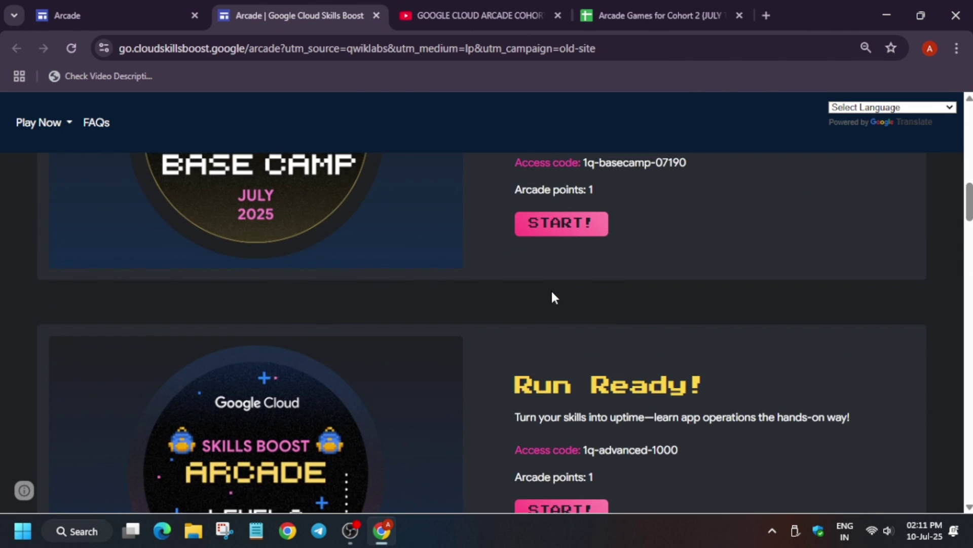
scroll(551, 289, "up", 3)
scroll(551, 289, "up", 2)
scroll(556, 299, "up", 2)
scroll(556, 299, "up", 2)
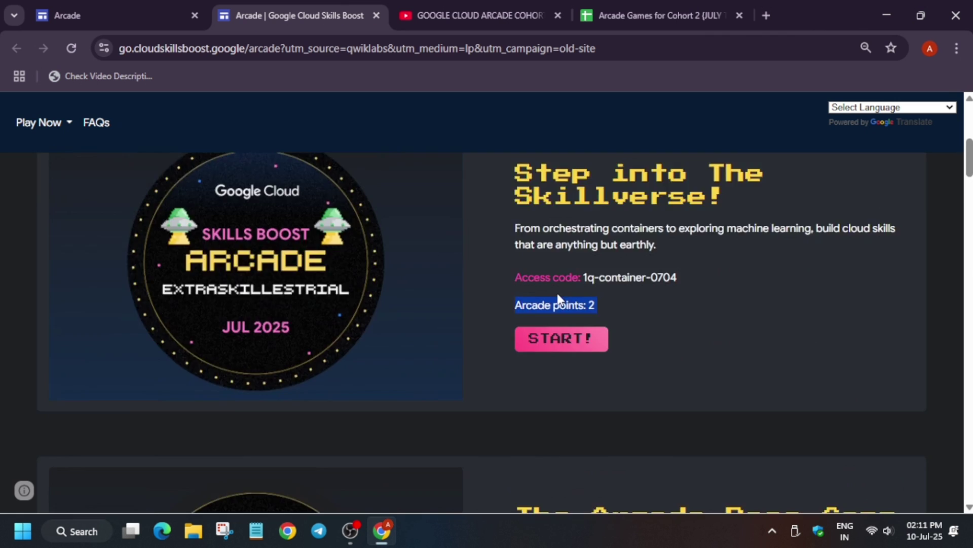
scroll(652, 380, "up", 3)
scroll(656, 378, "down", 2)
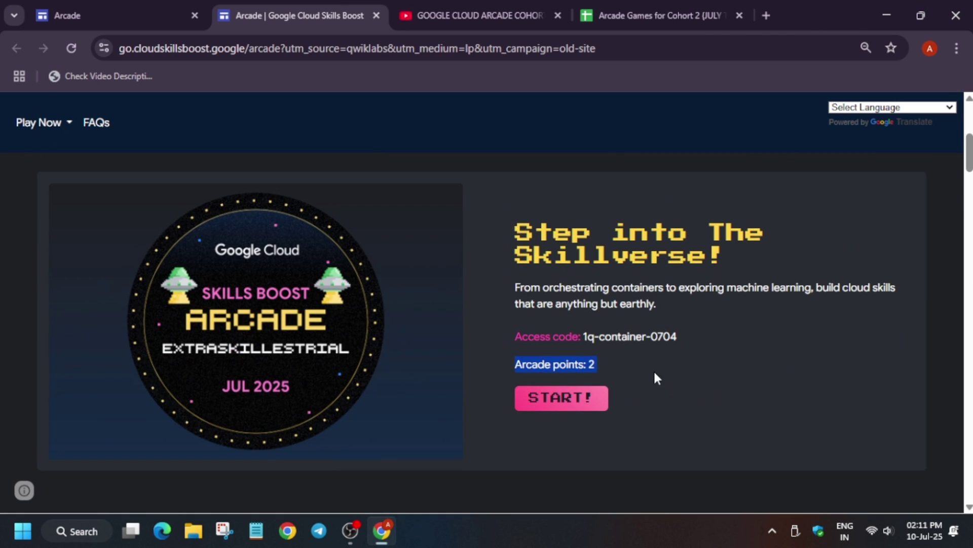
Step: Highlight the Skillverse game title, show the YouTube channel home page, then return to Arcade
triple_click(532, 238)
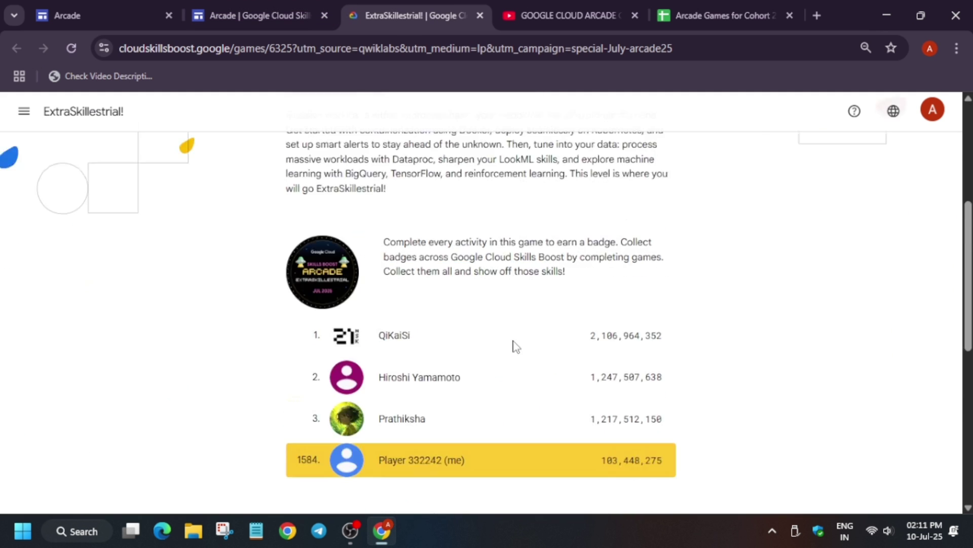
scroll(578, 363, "down", 3)
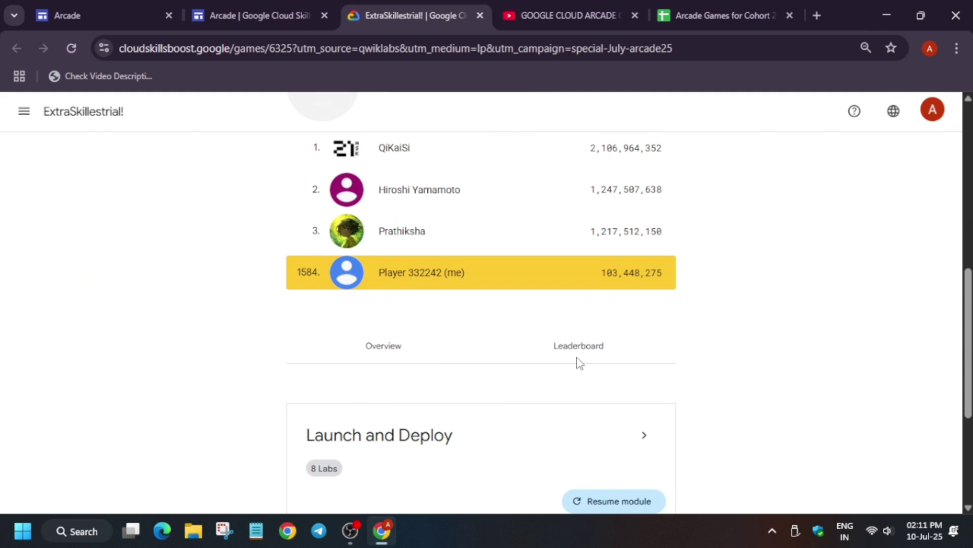
left_click(598, 9)
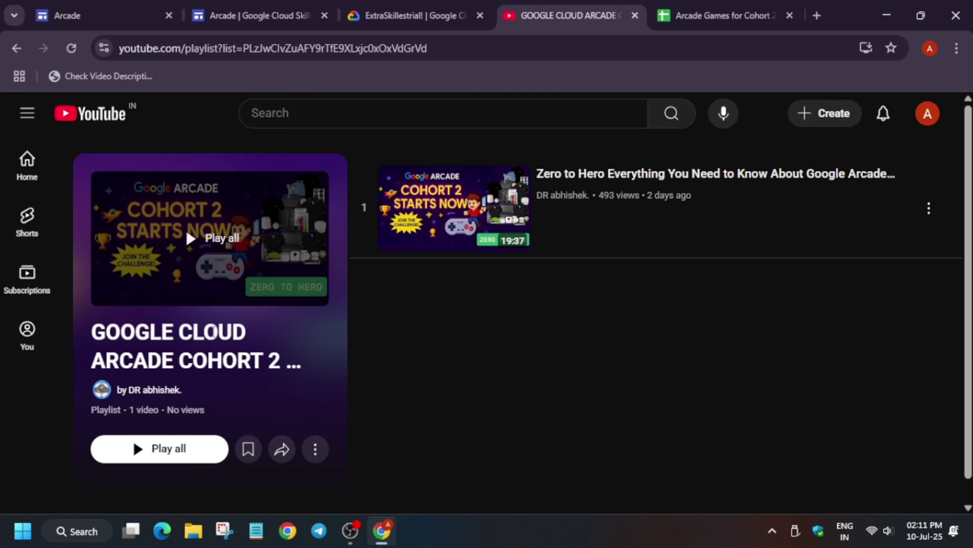
left_click(159, 390)
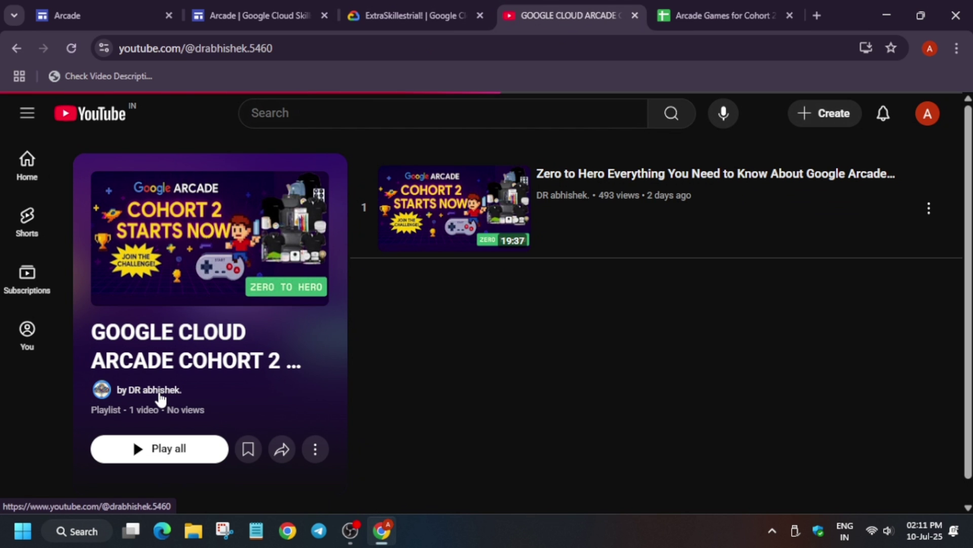
left_click(392, 7)
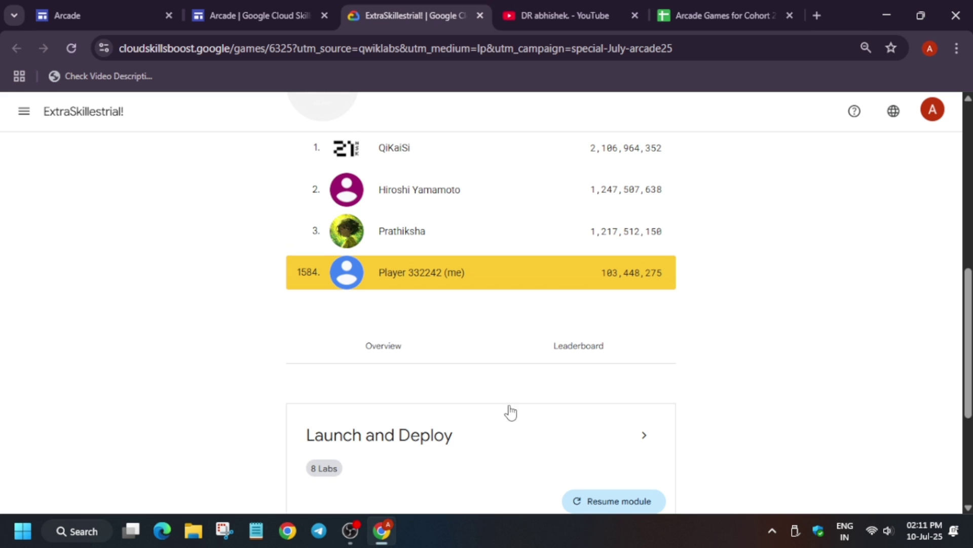
left_click(259, 15)
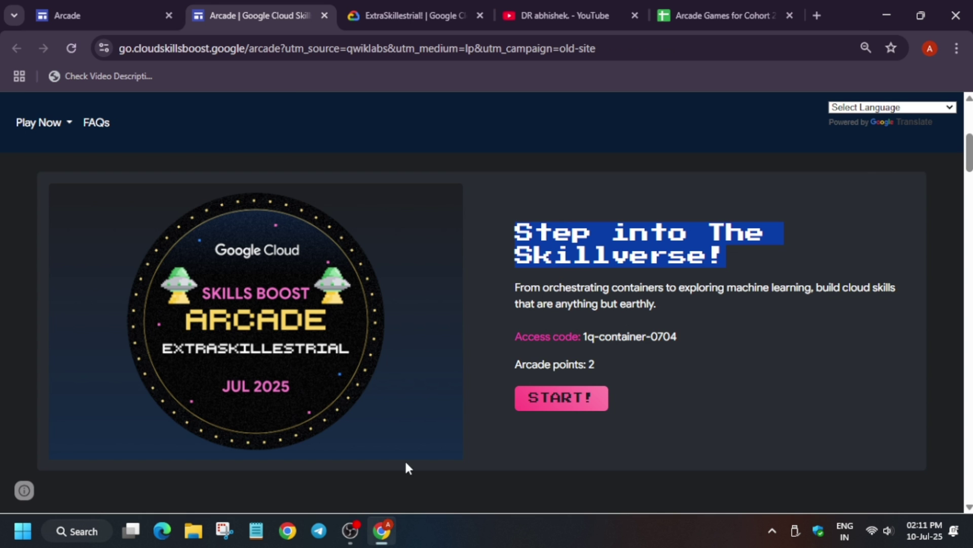
Step: Expand the Launch and Deploy labs, read the GKE Qwik Start lab to Task 2, then return
left_click(413, 11)
scroll(719, 314, "down", 2)
scroll(633, 216, "down", 2)
left_click(644, 205)
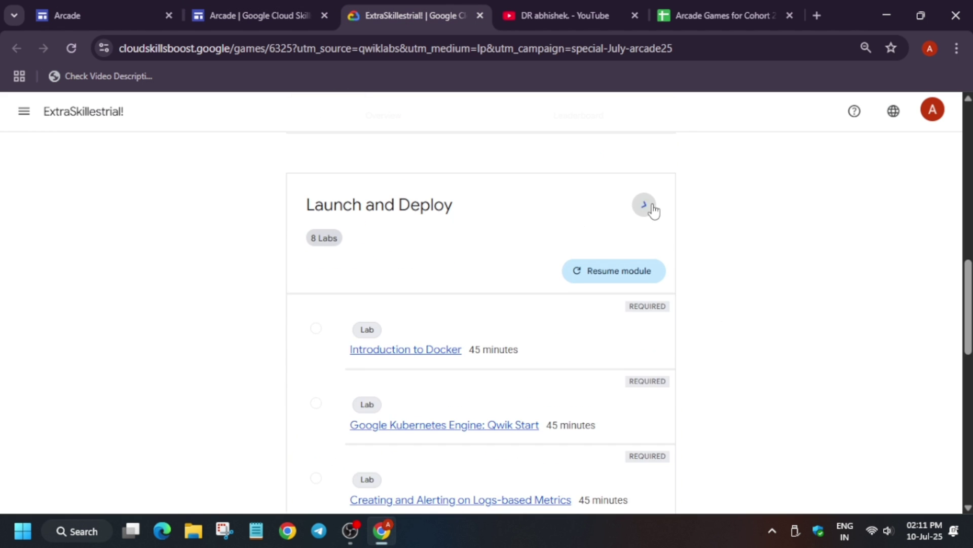
scroll(581, 304, "down", 3)
scroll(563, 354, "down", 3)
scroll(563, 354, "up", 5)
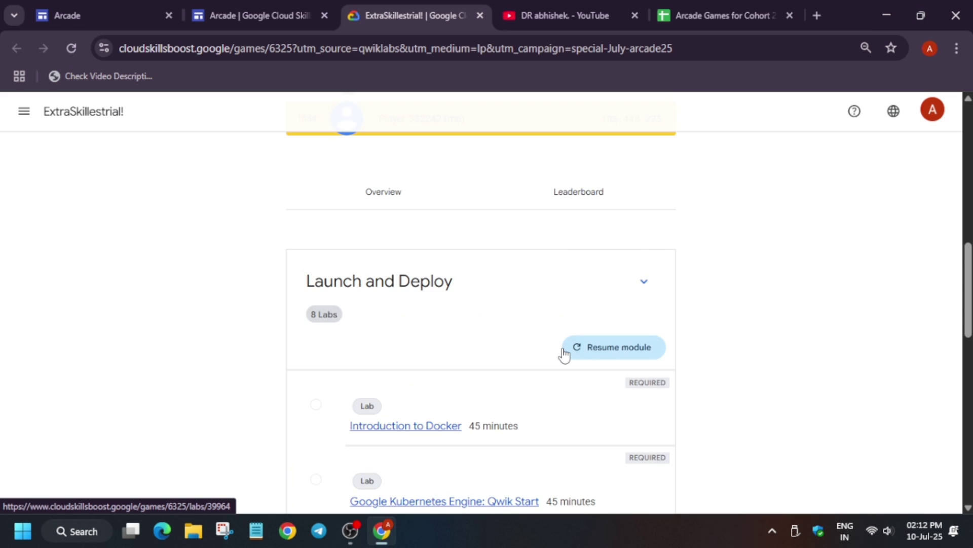
scroll(563, 352, "down", 1)
scroll(563, 352, "down", 2)
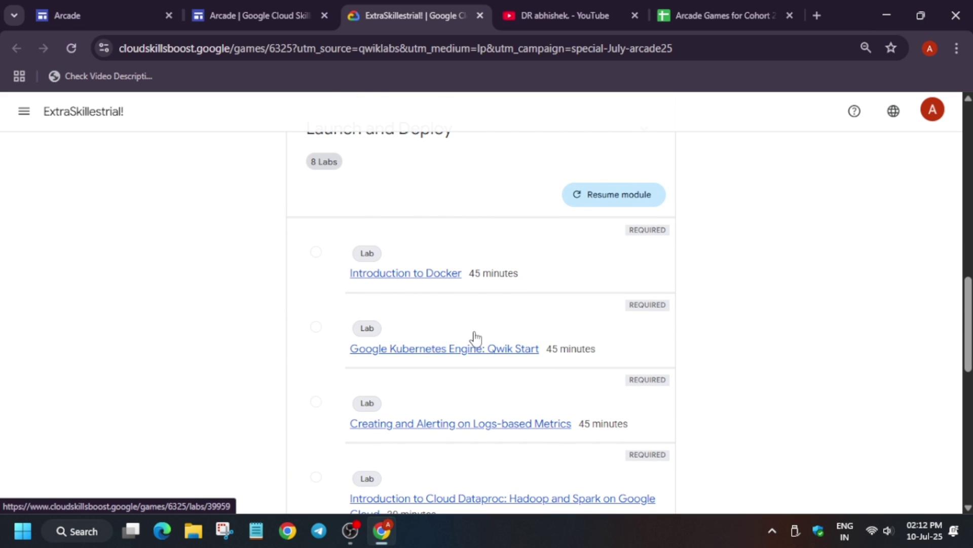
left_click(464, 350)
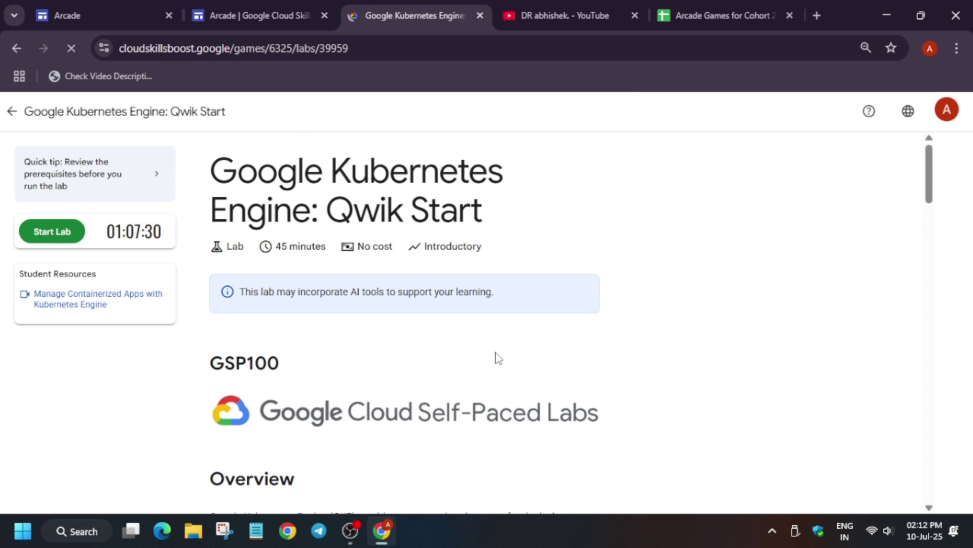
scroll(454, 388, "down", 8)
scroll(442, 389, "down", 3)
scroll(442, 389, "down", 4)
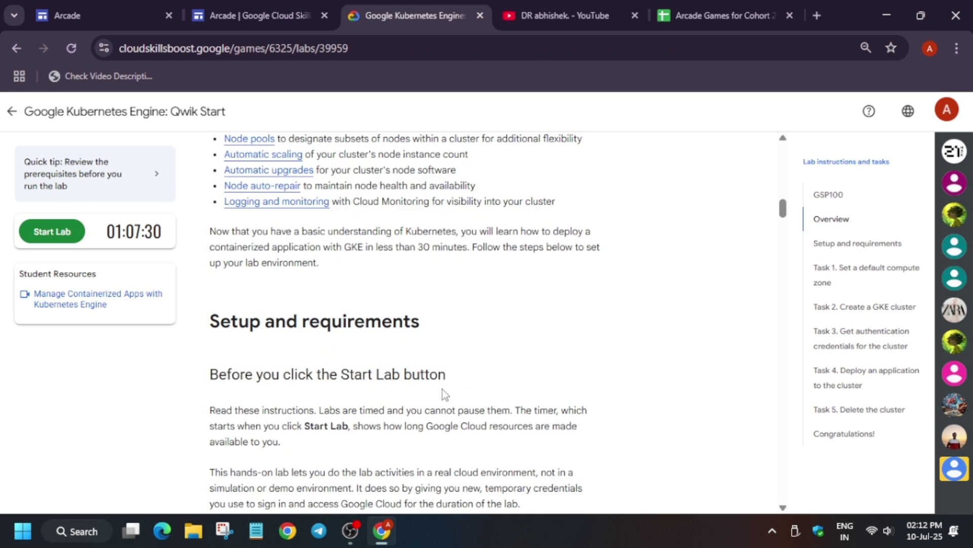
scroll(442, 389, "down", 5)
scroll(442, 389, "down", 4)
scroll(442, 390, "down", 5)
scroll(442, 390, "down", 4)
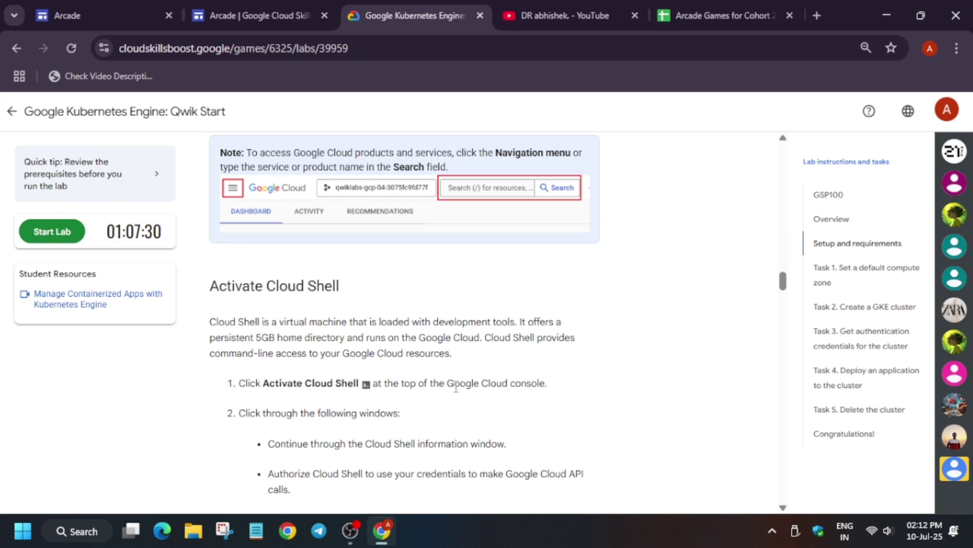
scroll(452, 387, "down", 2)
scroll(450, 388, "down", 4)
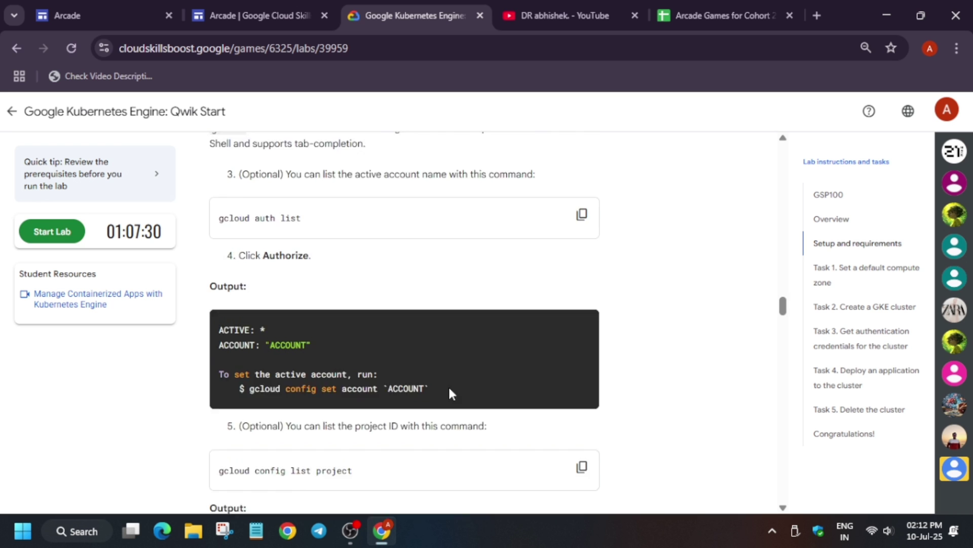
scroll(449, 389, "down", 5)
scroll(449, 393, "down", 3)
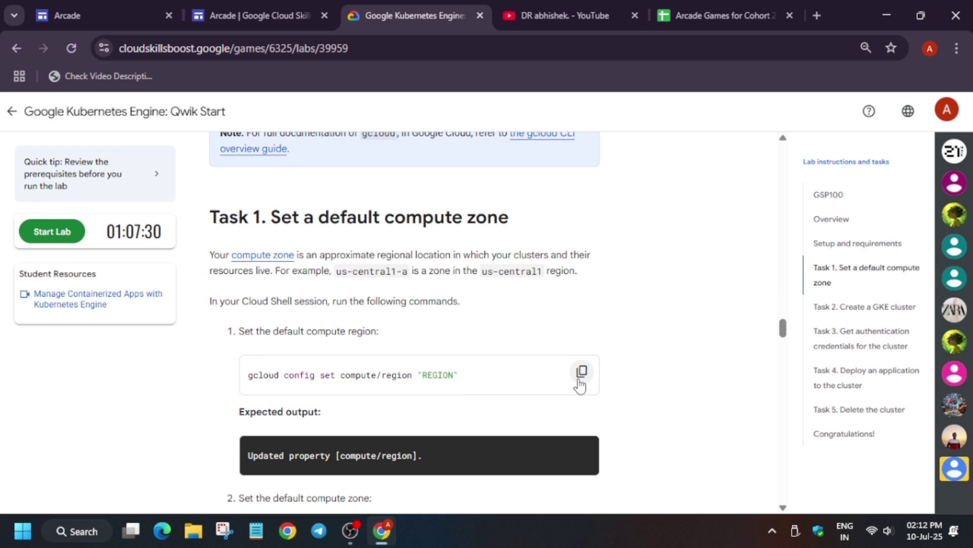
scroll(258, 348, "down", 2)
scroll(282, 413, "down", 4)
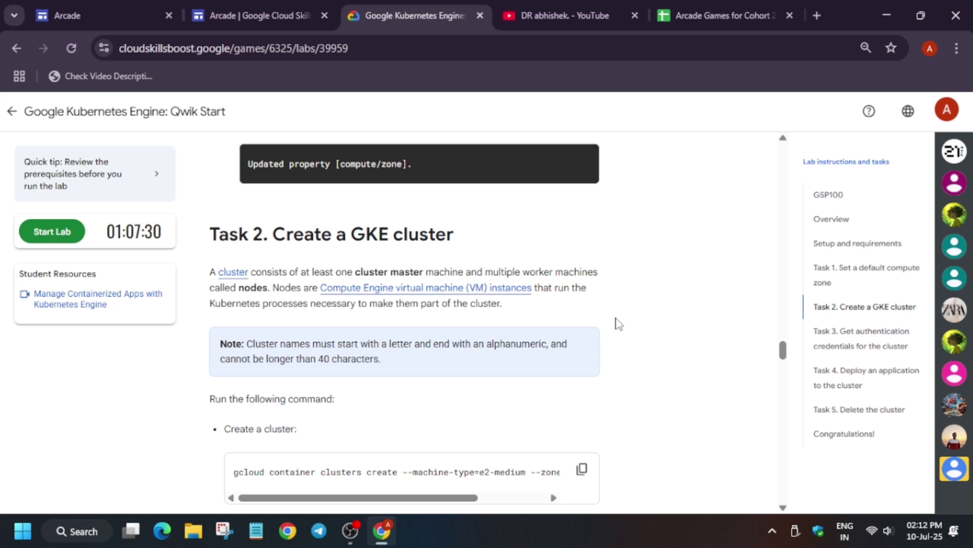
left_click(308, 9)
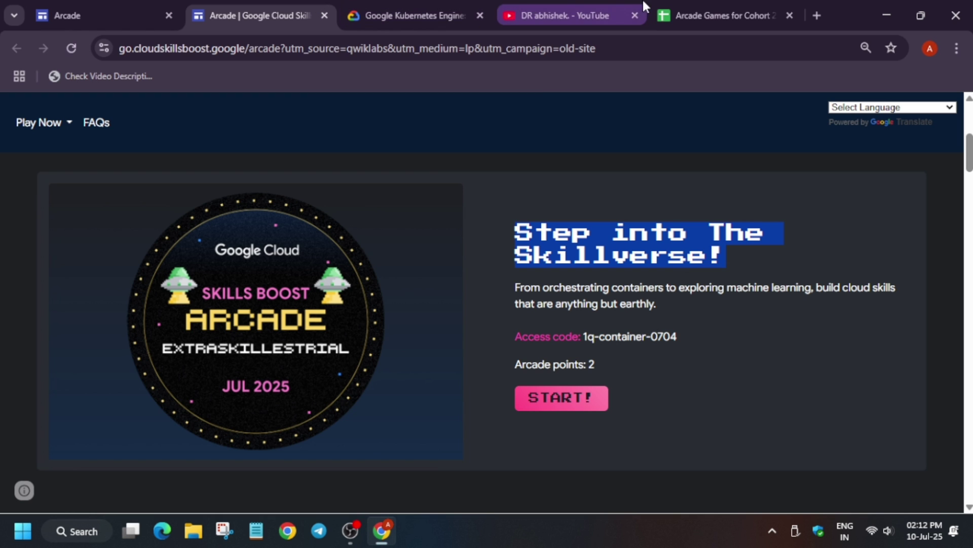
Step: Review the Game Name entries in the access-code sheet and bring up the Level 3 playlist
left_click(697, 7)
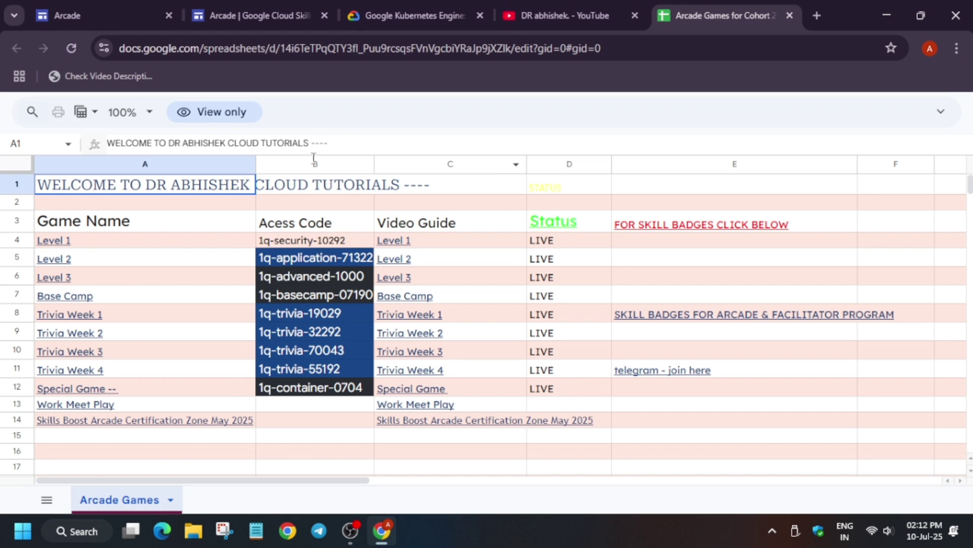
left_click(40, 229)
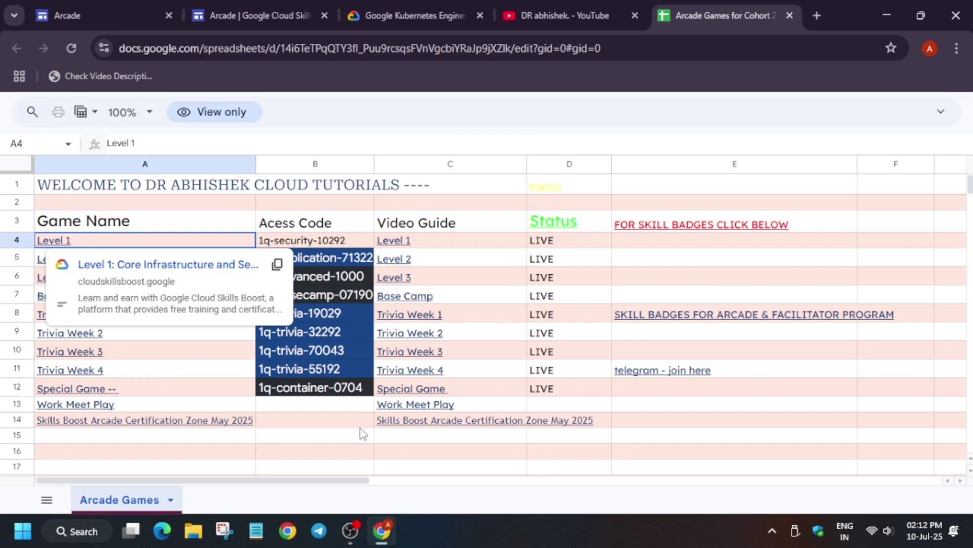
mouse_move(393, 259)
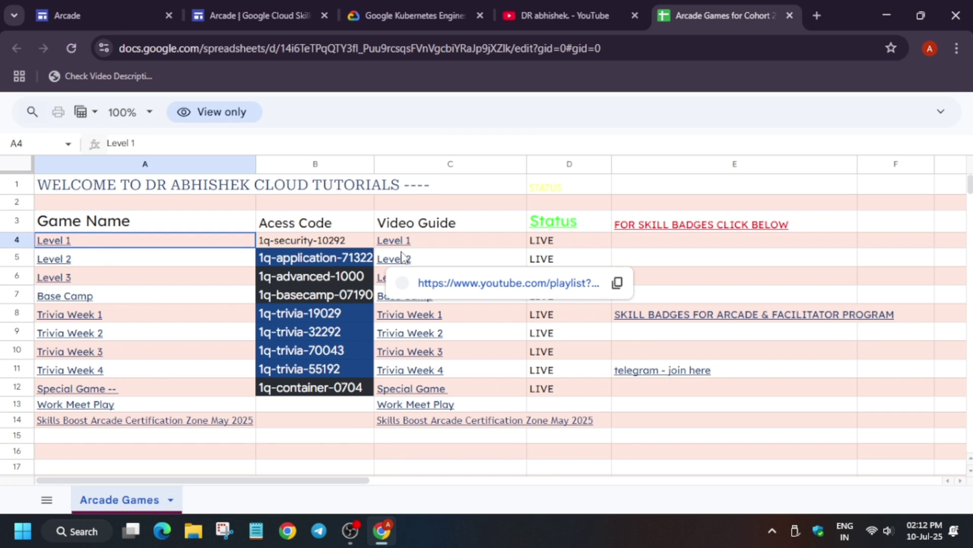
left_click(235, 6)
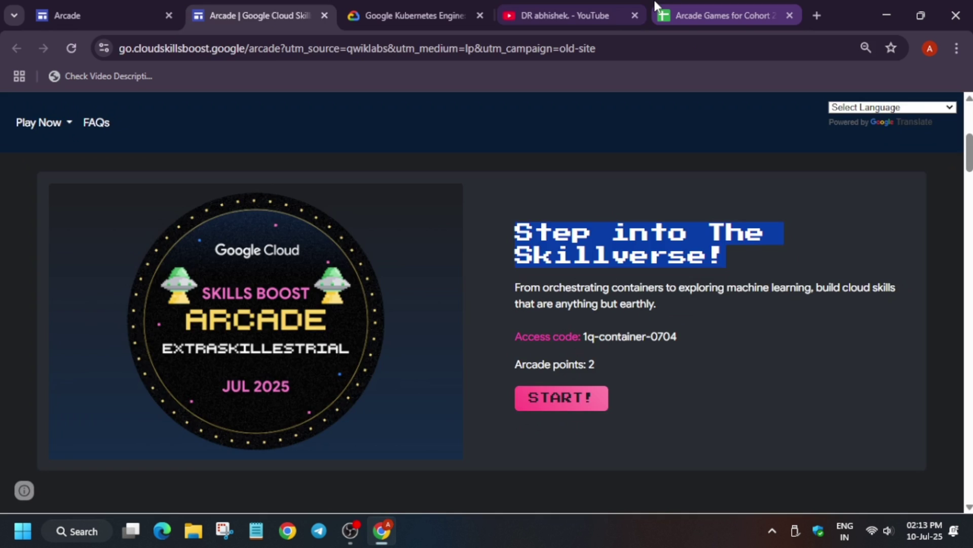
left_click(719, 15)
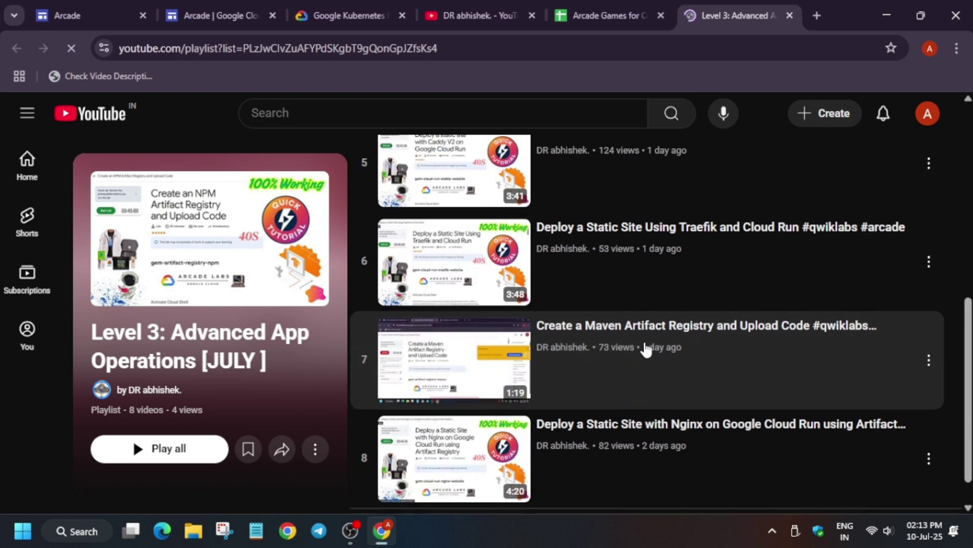
Step: Open the Trivia Week 2 video guide from the sheet's row 9, then return to Arcade
left_click(601, 15)
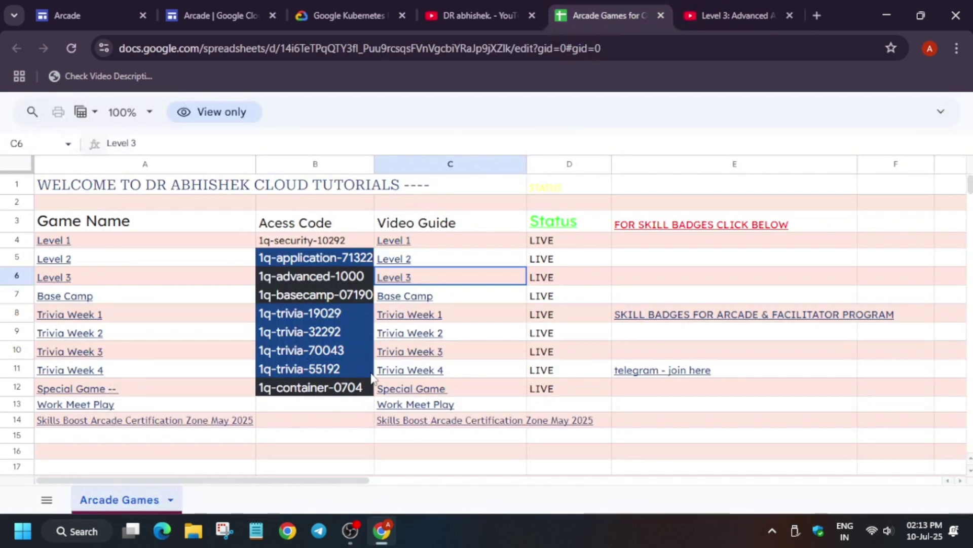
left_click(319, 338)
left_click(399, 337)
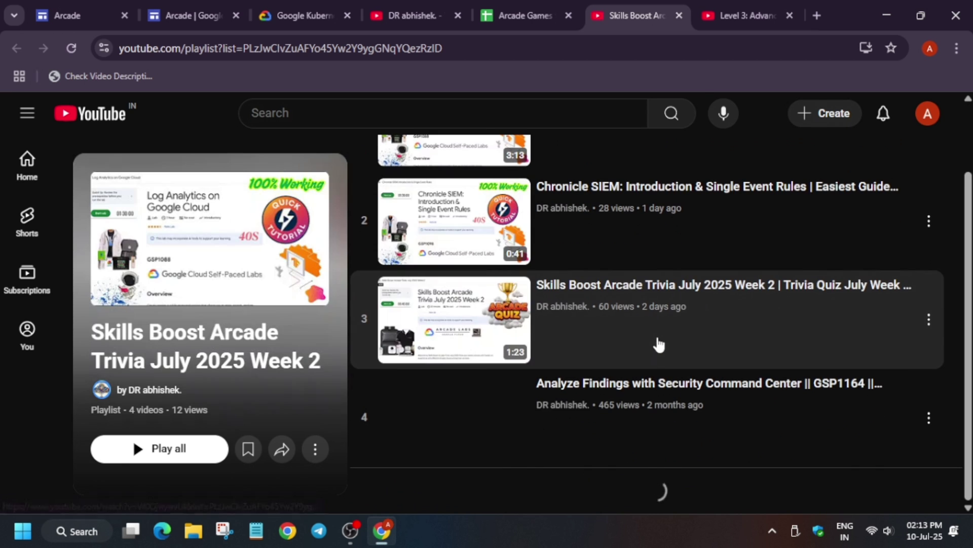
scroll(663, 392, "up", 1)
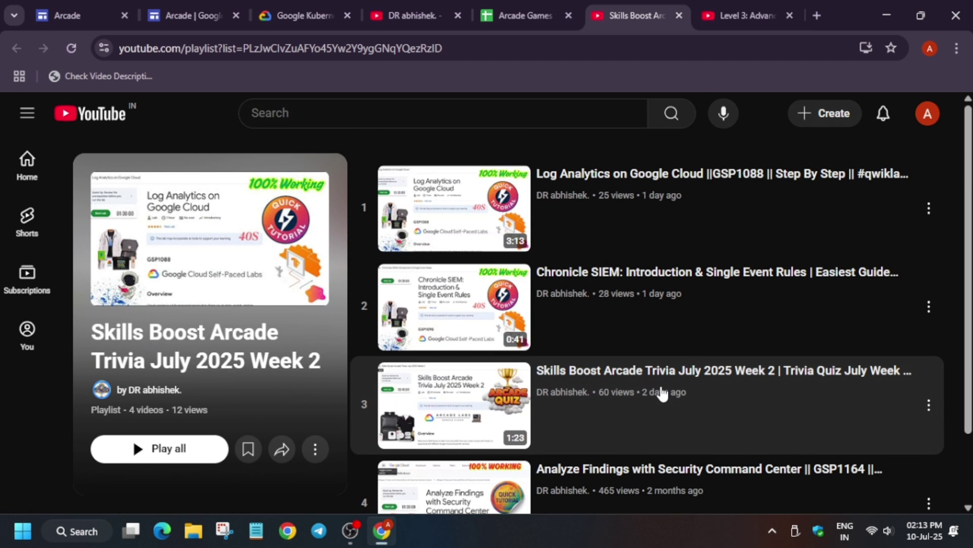
scroll(620, 355, "down", 1)
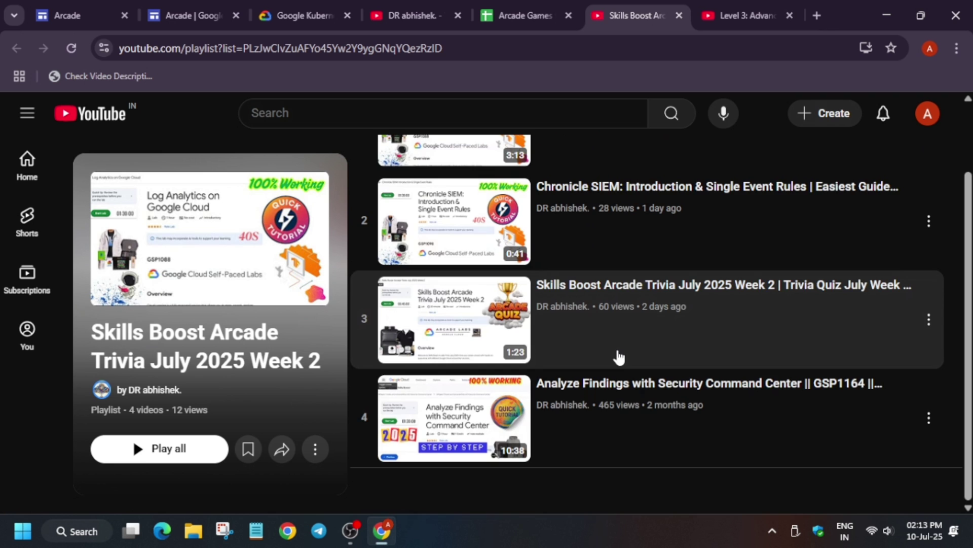
scroll(618, 344, "up", 1)
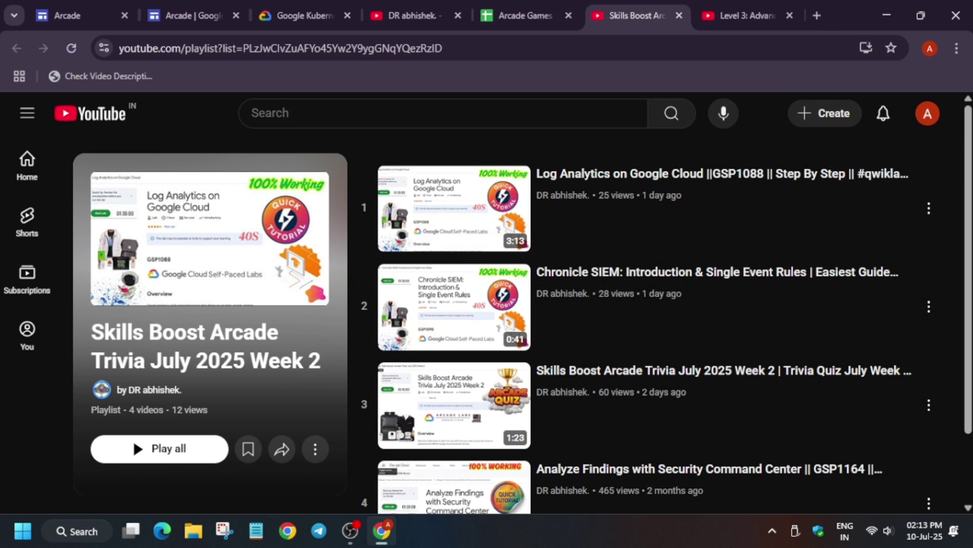
left_click(225, 6)
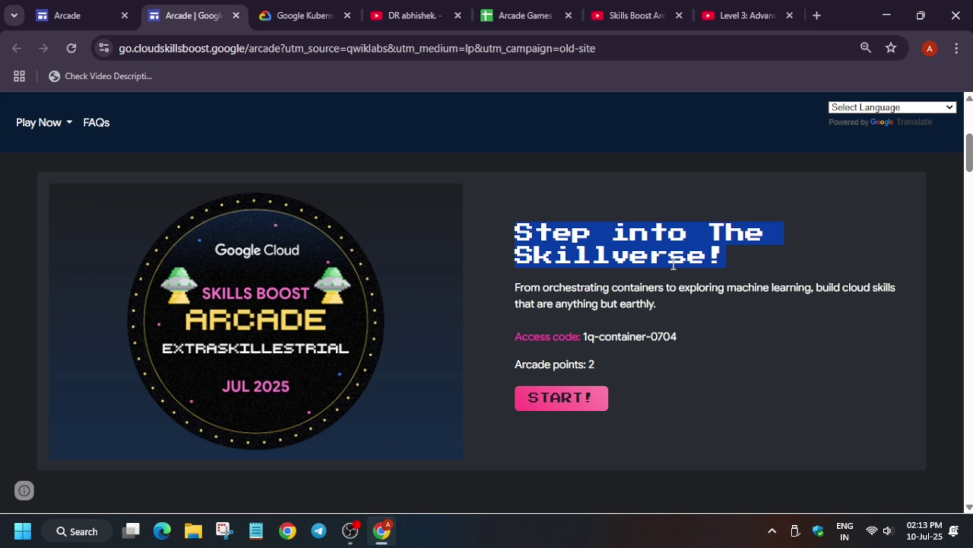
Step: Show the DR abhishek. channel's Playlists grid, then switch back to the Skillverse game page
left_click(395, 15)
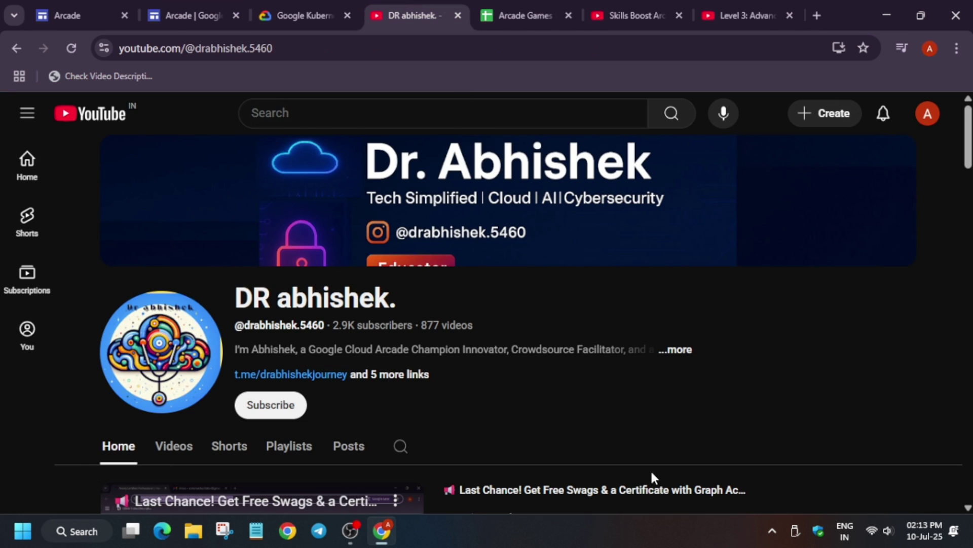
left_click(289, 454)
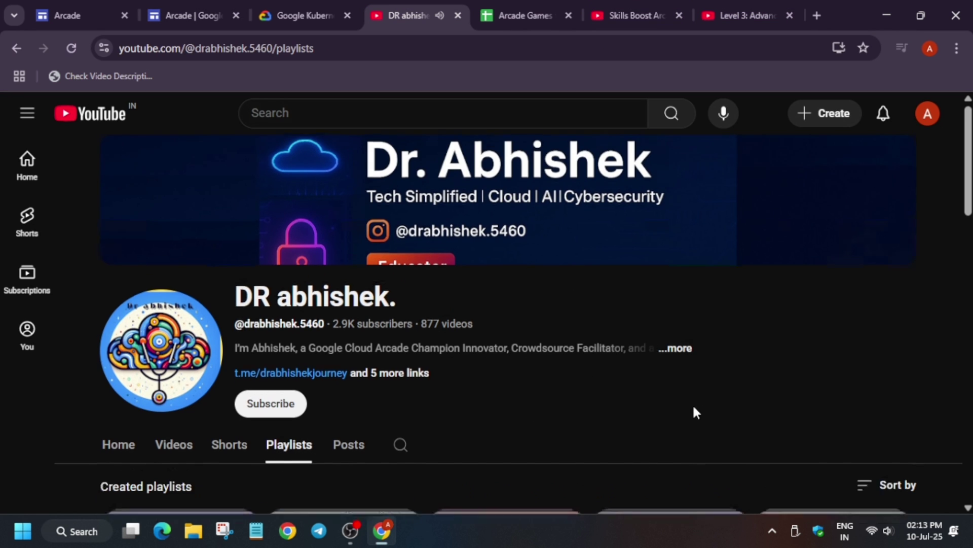
scroll(693, 403, "down", 3)
scroll(685, 414, "down", 2)
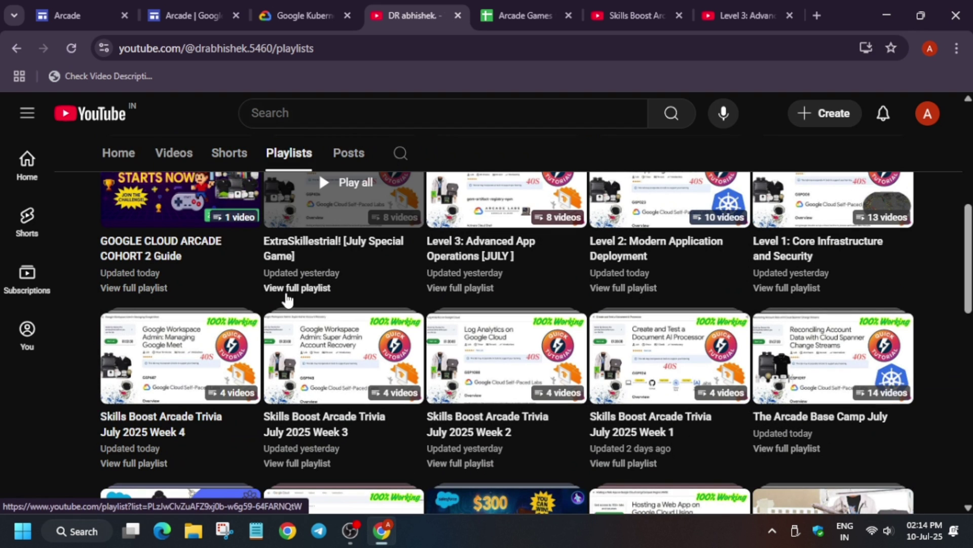
key("ctrl+shift+Tab")
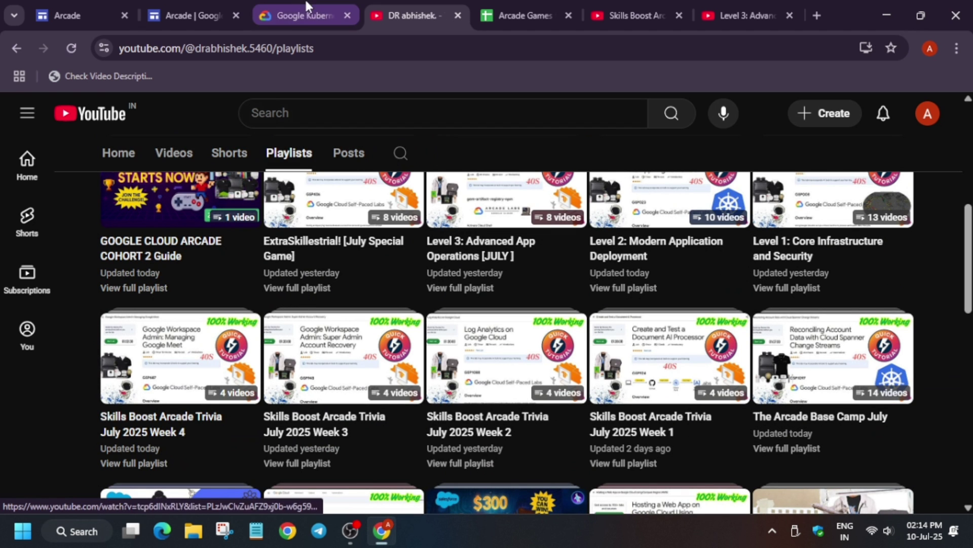
key("ctrl+shift+Tab")
scroll(638, 336, "up", 3)
scroll(627, 336, "down", 3)
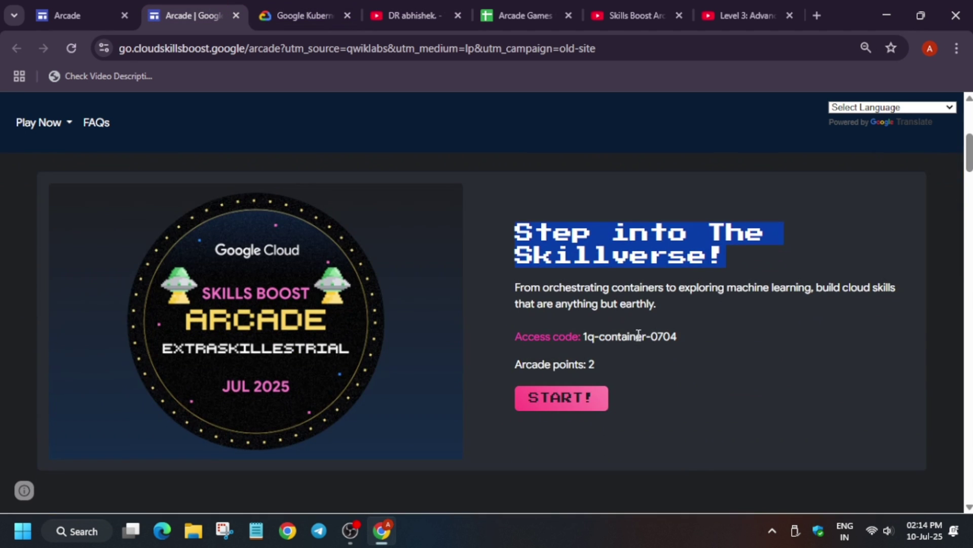
Step: Start the ExtraSkillestrial! game, expand its Launch and Deploy labs, then go to the channel's playlists
left_click(553, 400)
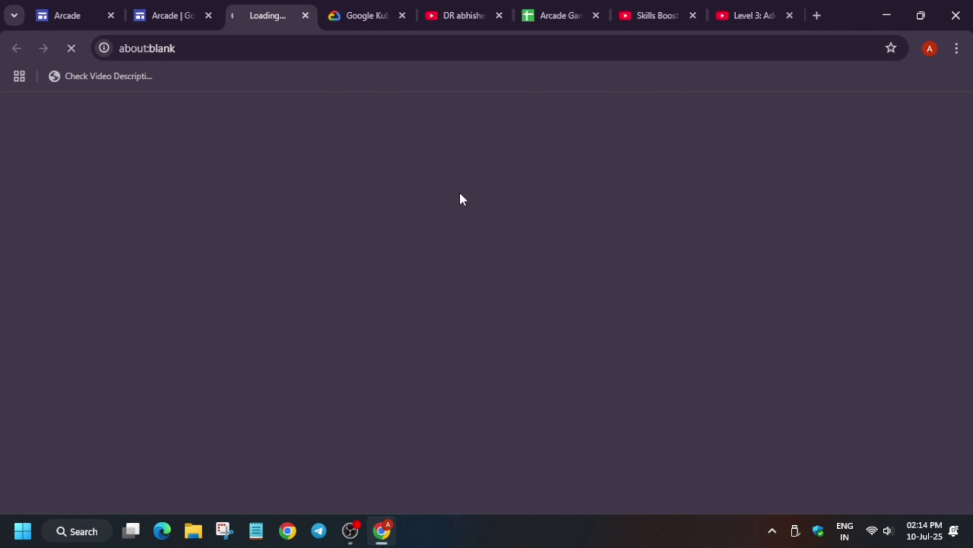
scroll(578, 374, "down", 5)
scroll(650, 311, "down", 5)
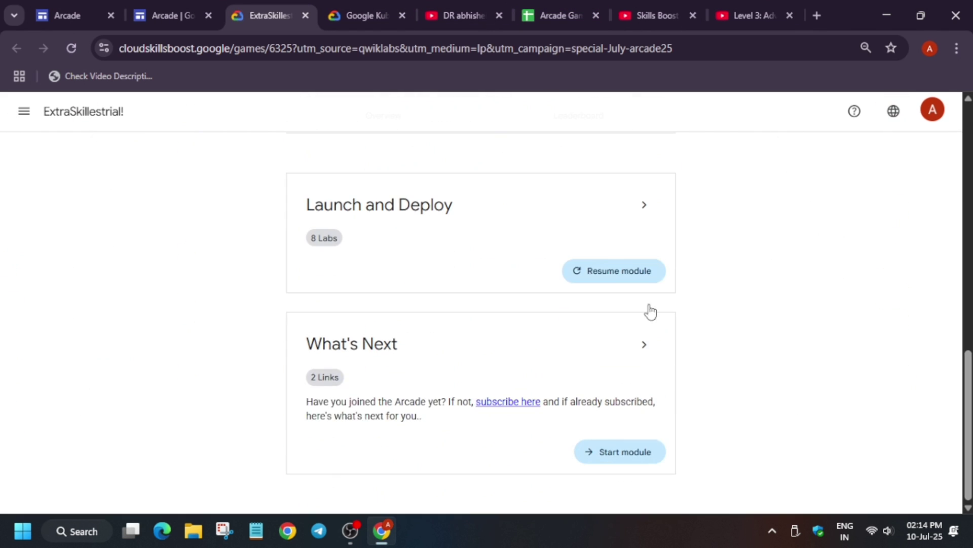
left_click(644, 221)
scroll(566, 342, "down", 2)
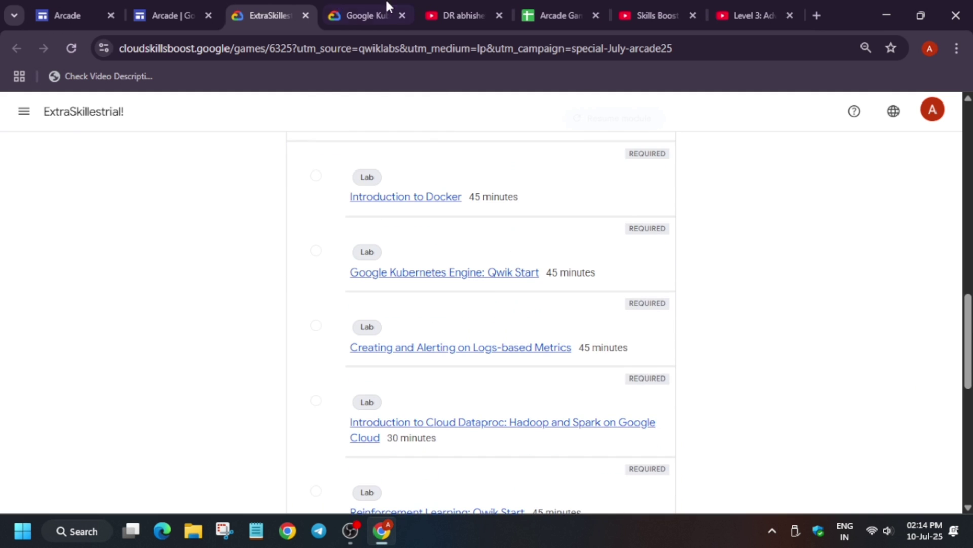
left_click(460, 16)
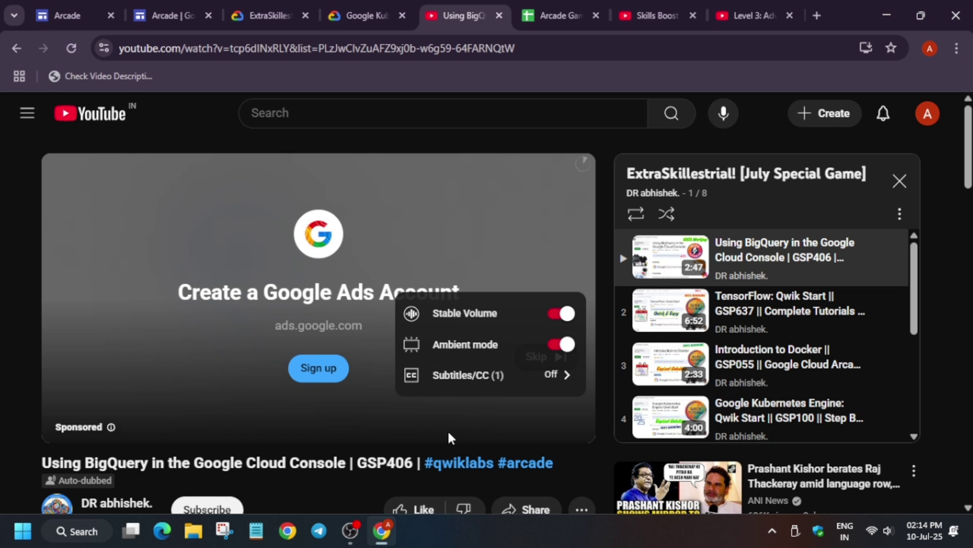
scroll(821, 328, "down", 3)
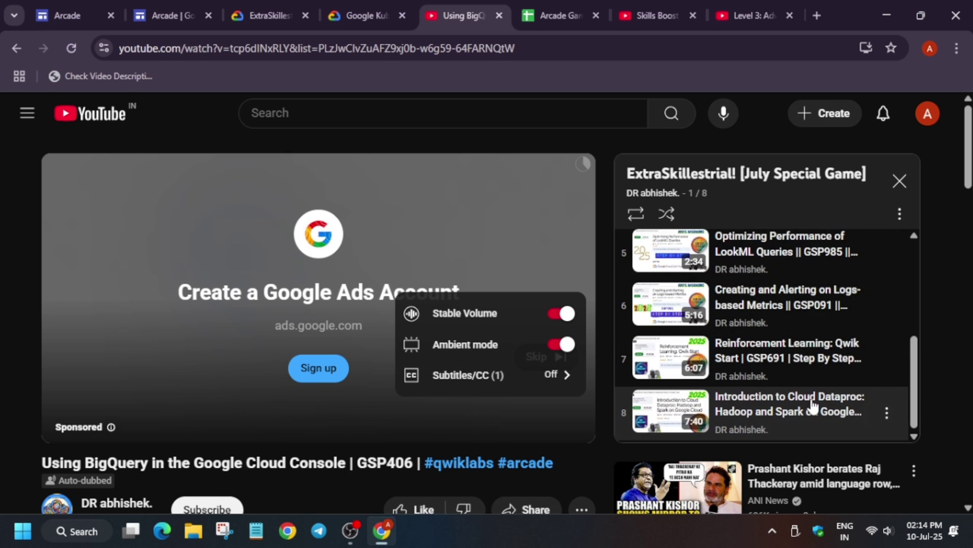
Step: Compare the ExtraSkillestrial game's lab list with the Kubernetes solution video and its playlist
left_click(365, 15)
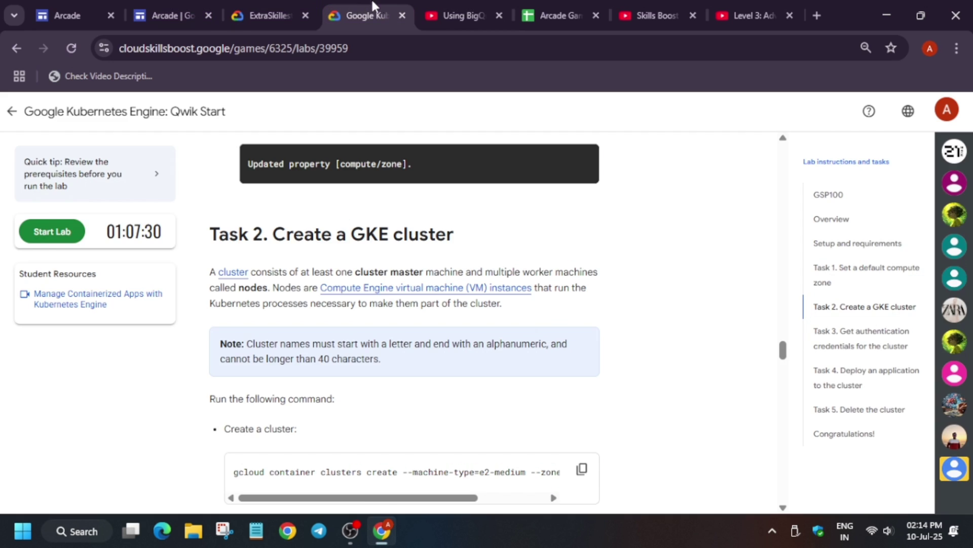
left_click(270, 15)
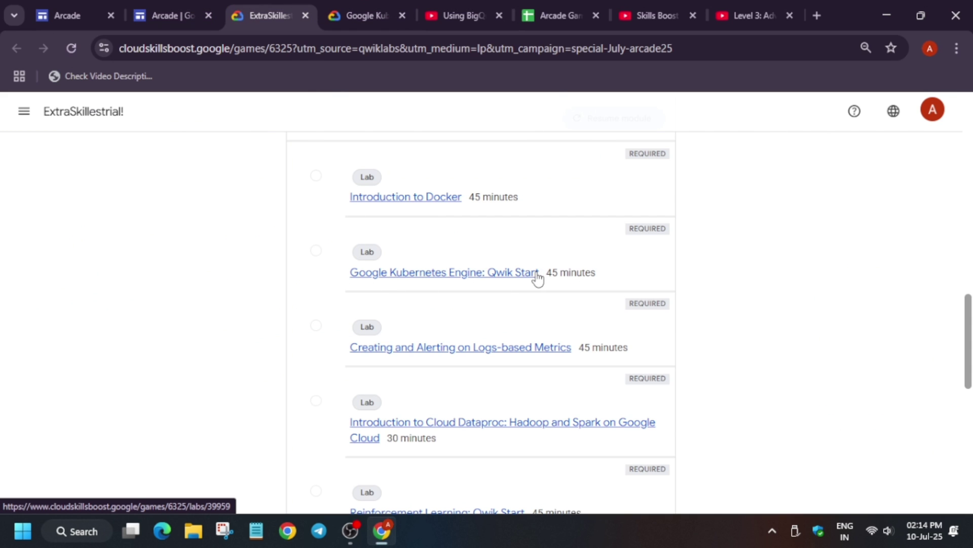
left_click(447, 9)
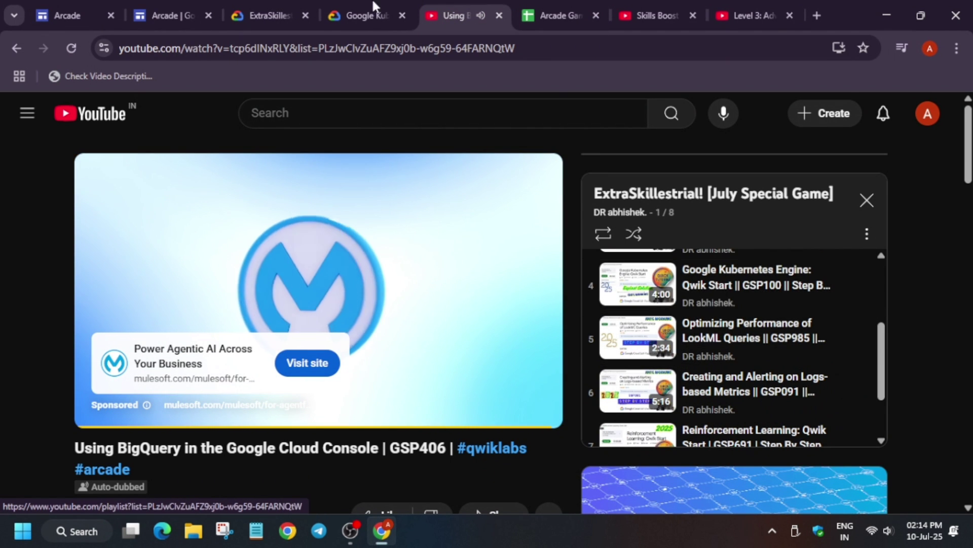
left_click(364, 15)
left_click(266, 16)
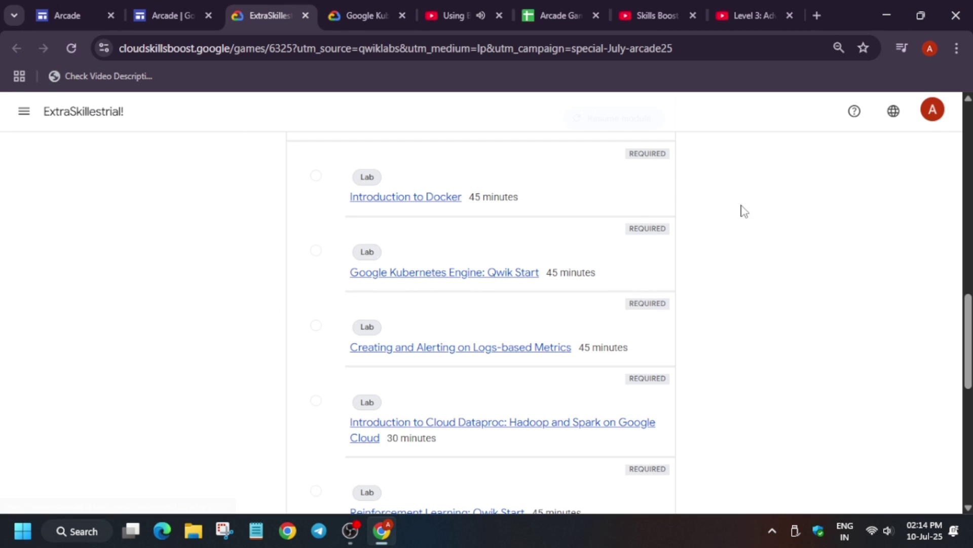
Step: Open the Google Kubernetes Engine: Qwik Start lab and check it against the ExtraSkillestrial solution playlist
left_click(492, 280)
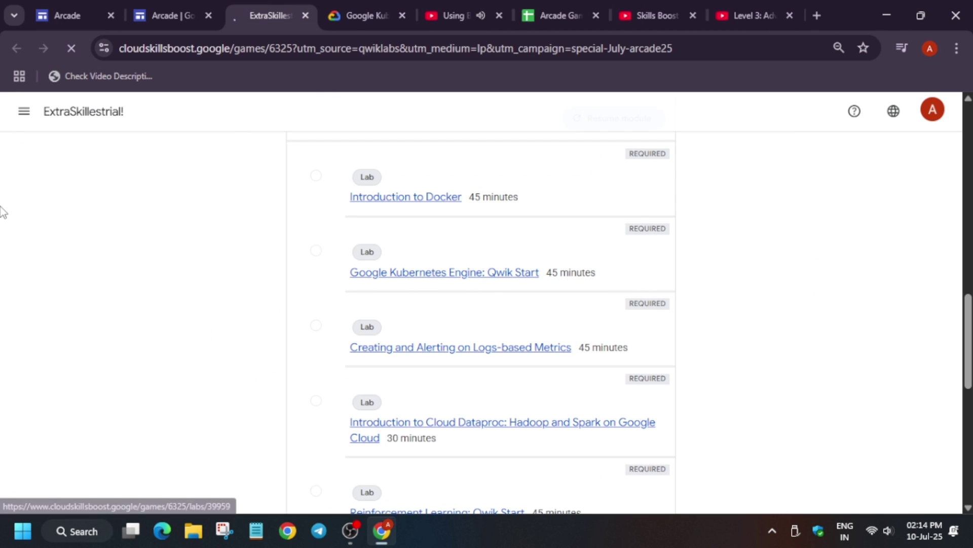
left_click(456, 15)
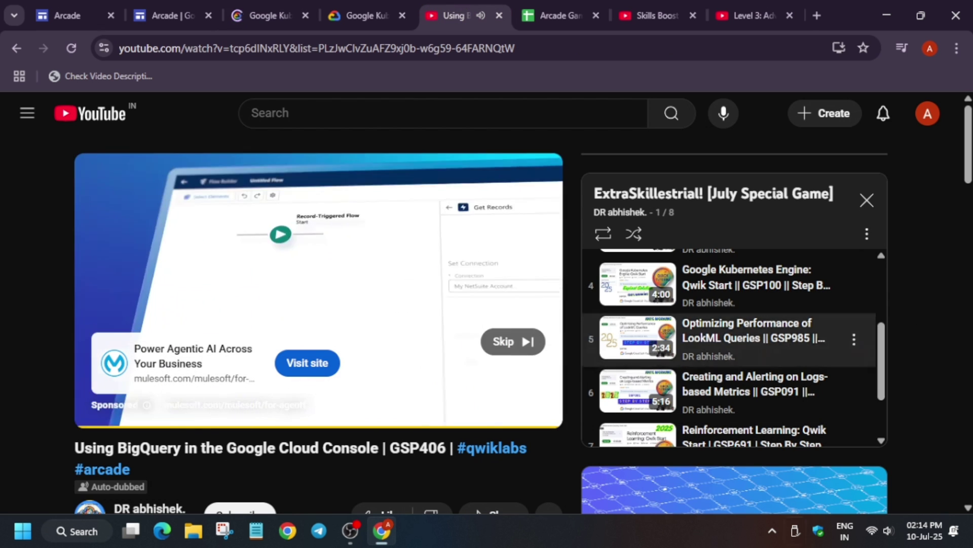
left_click(267, 15)
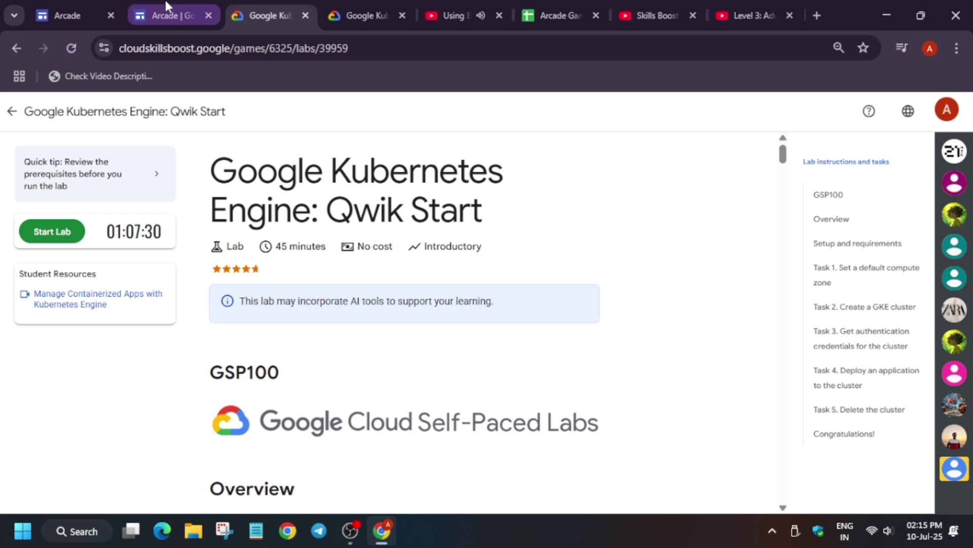
Step: Check the Arcade games page and Arcade Games access-code sheet, then return to the DR abhishek channel
left_click(167, 15)
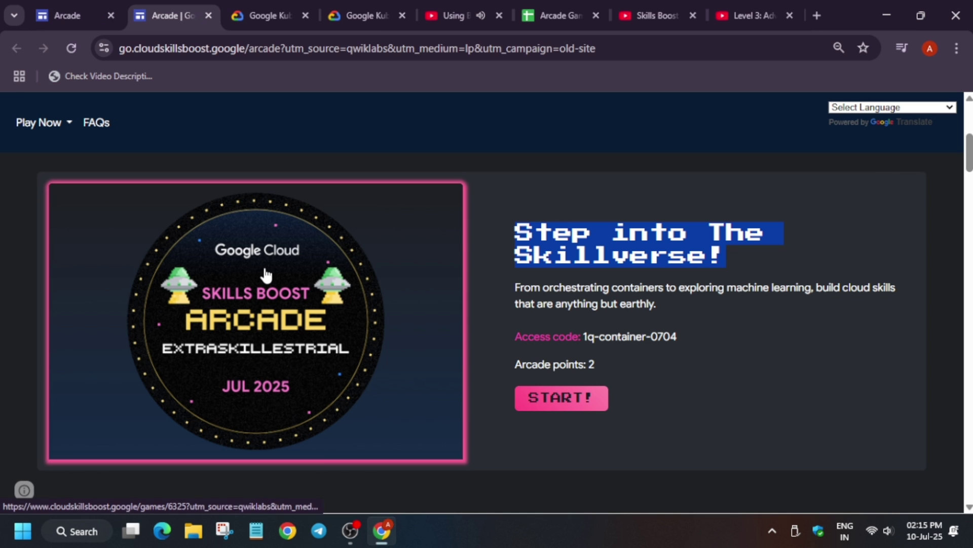
left_click(559, 15)
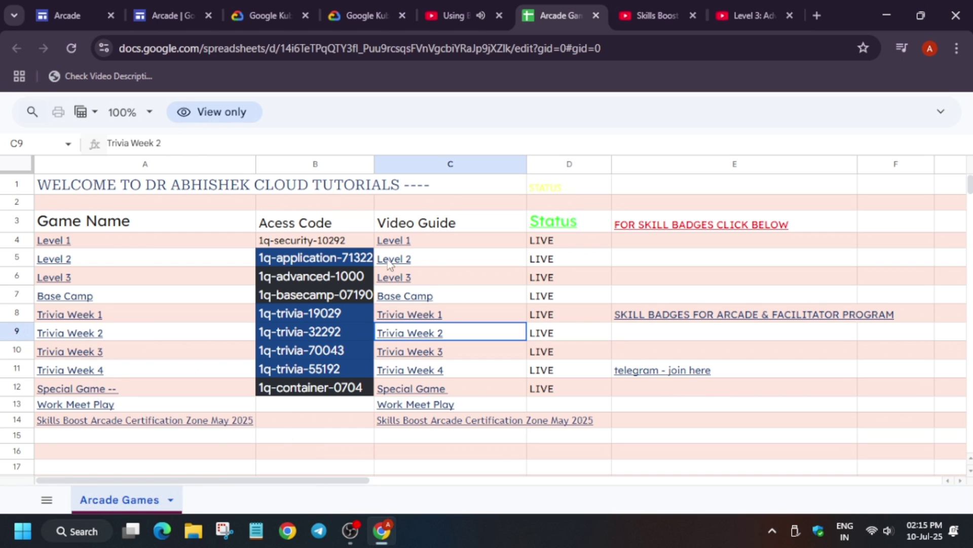
left_click(444, 15)
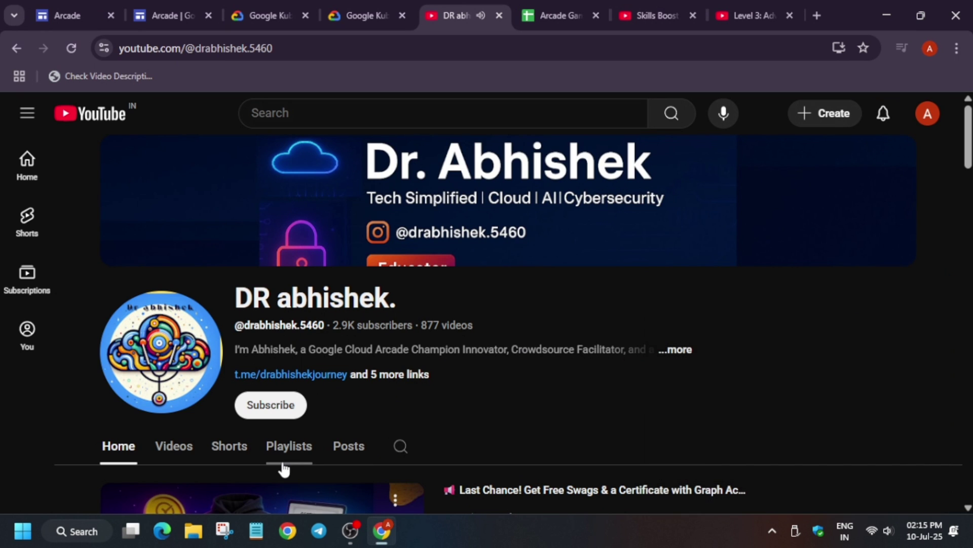
Step: Show the channel's playlists, compare them with the Arcade games page, and return to the playlists
left_click(294, 460)
scroll(564, 336, "down", 2)
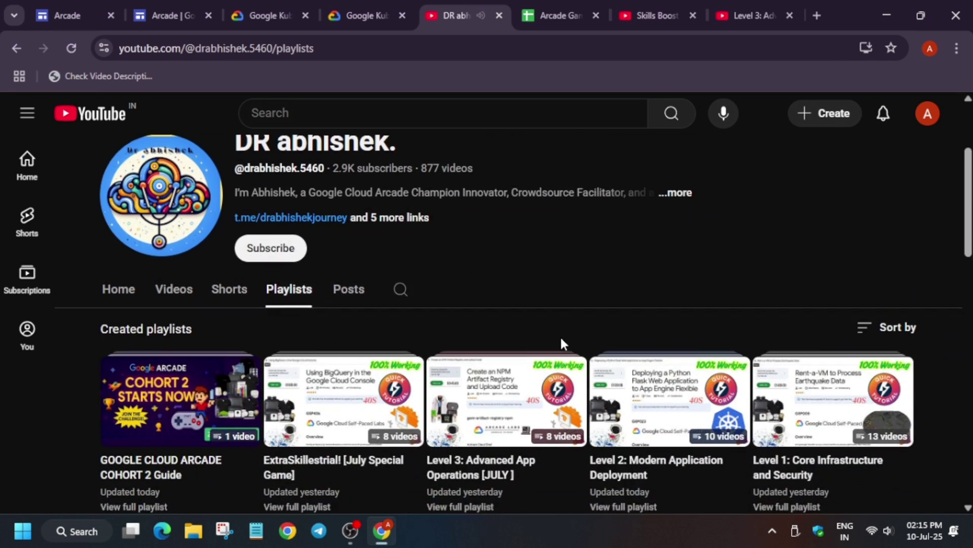
scroll(561, 336, "down", 3)
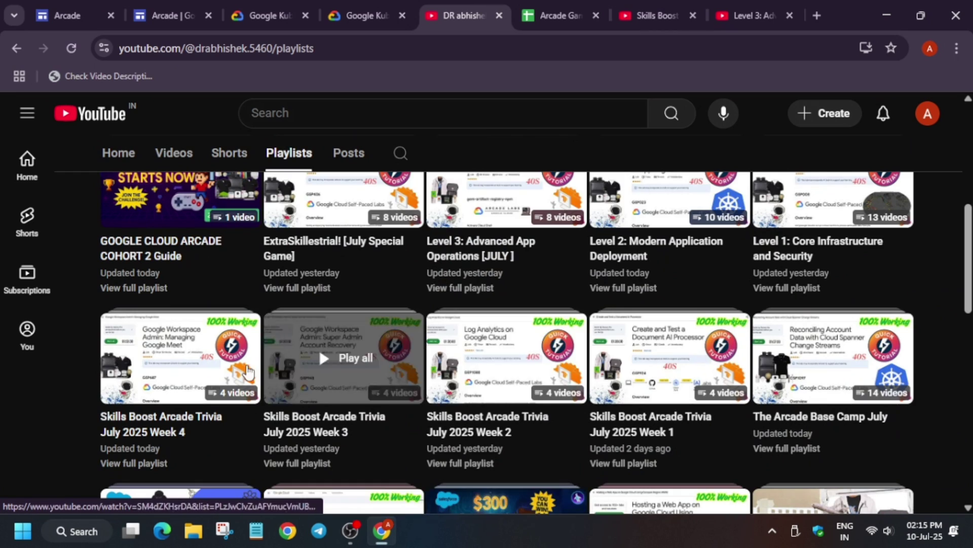
scroll(318, 348, "down", 5)
scroll(317, 406, "up", 6)
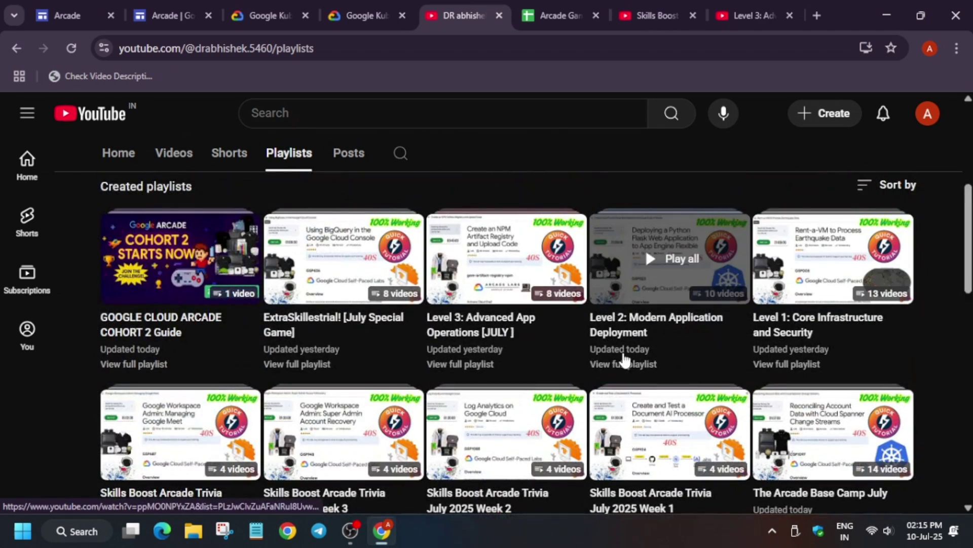
scroll(609, 364, "down", 4)
left_click(210, 7)
scroll(243, 346, "down", 6)
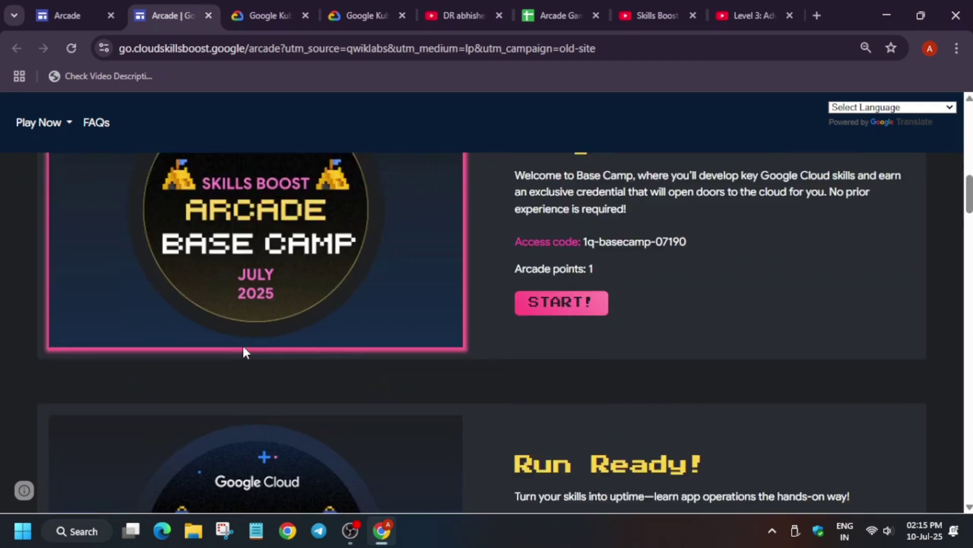
scroll(243, 346, "down", 2)
scroll(539, 282, "down", 1)
scroll(476, 341, "down", 4)
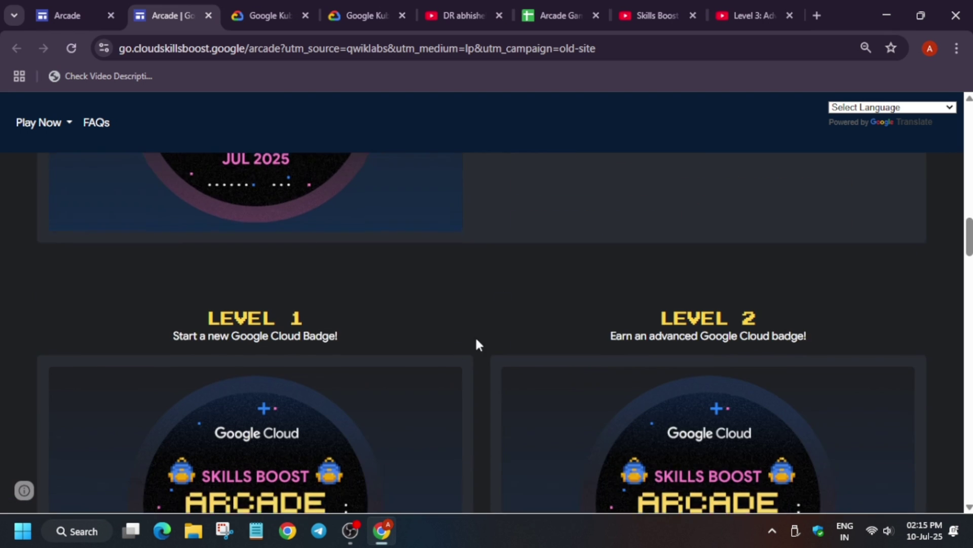
scroll(187, 414, "down", 3)
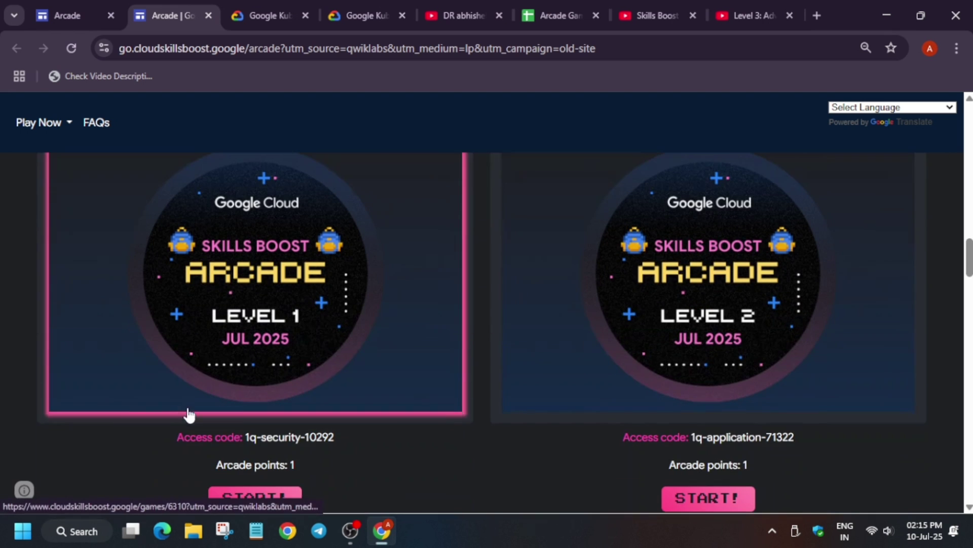
left_click(450, 9)
scroll(276, 446, "up", 1)
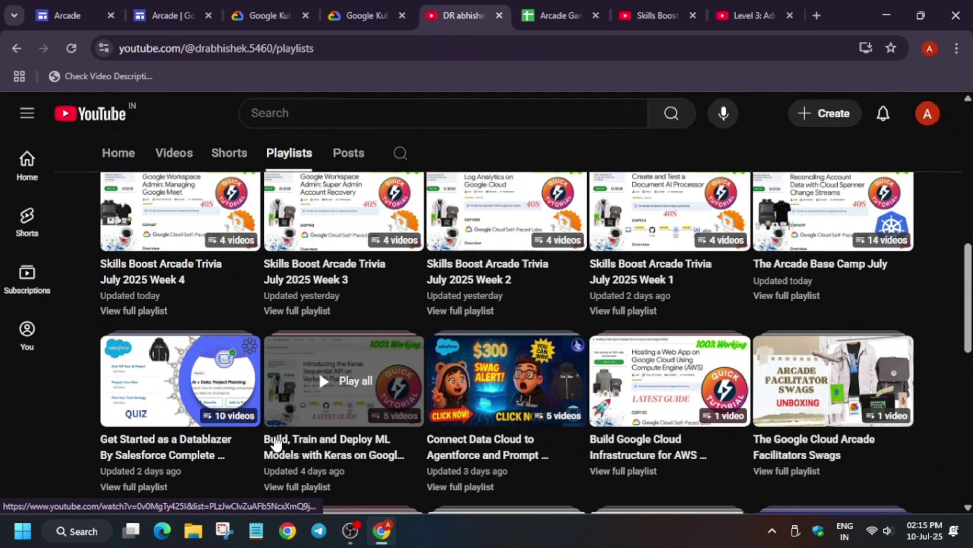
scroll(275, 443, "up", 1)
scroll(276, 443, "up", 2)
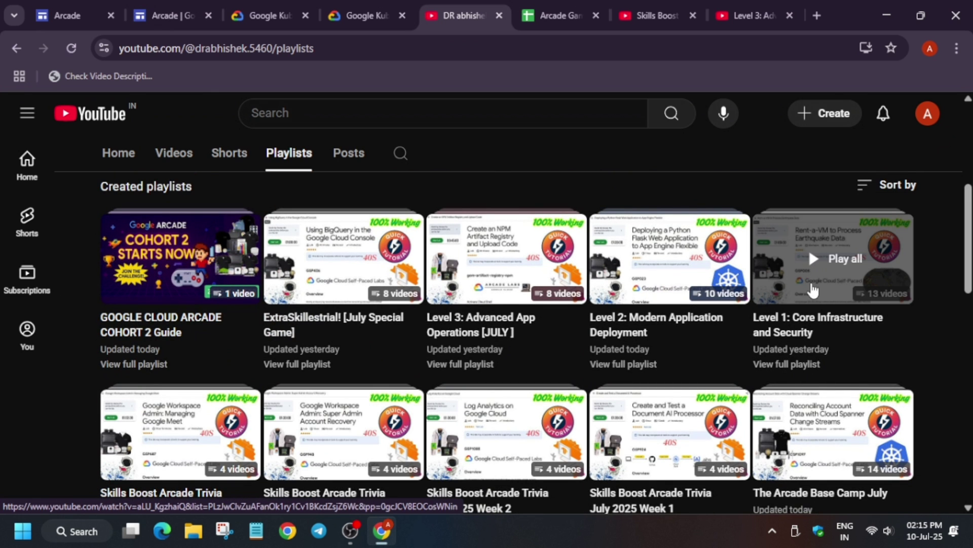
left_click(789, 364)
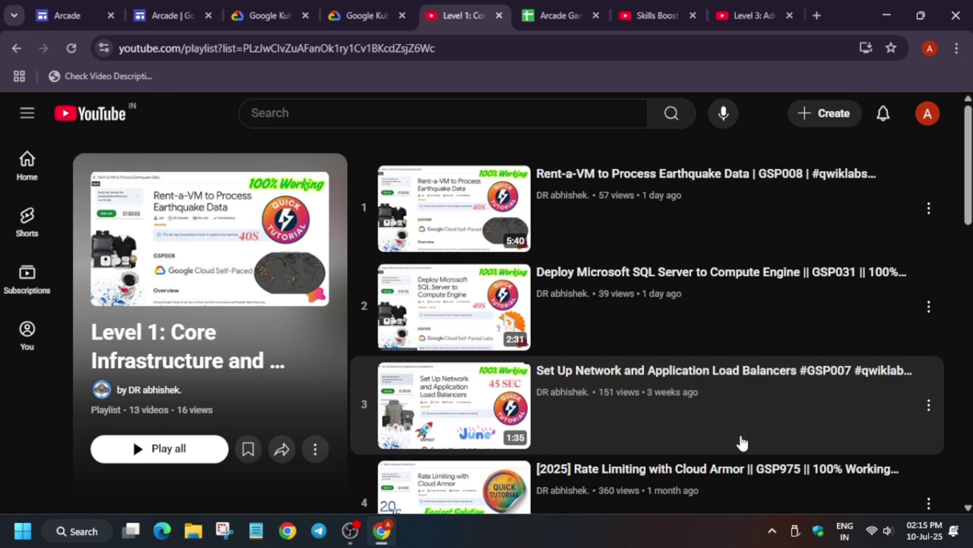
scroll(741, 444, "down", 5)
scroll(742, 443, "down", 3)
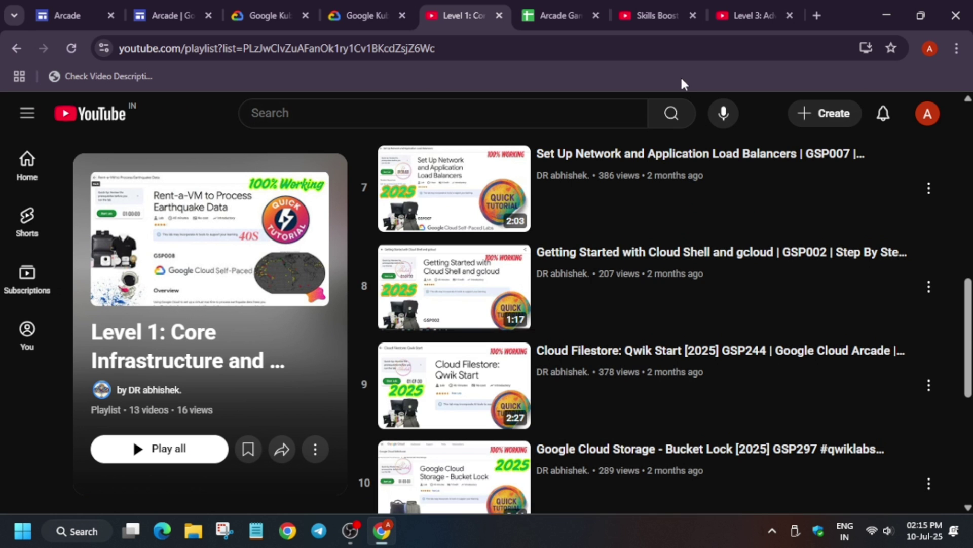
scroll(691, 428, "up", 5)
scroll(713, 330, "up", 3)
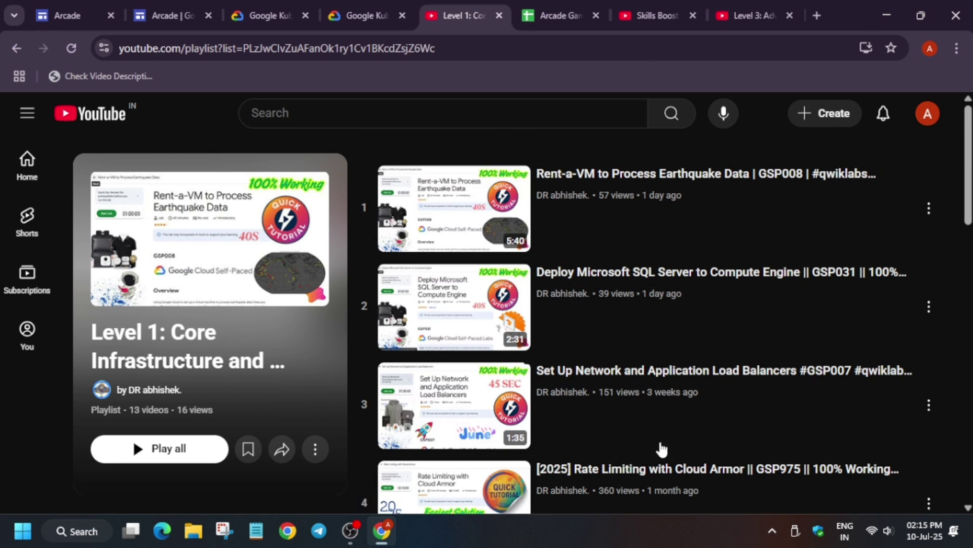
left_click(173, 14)
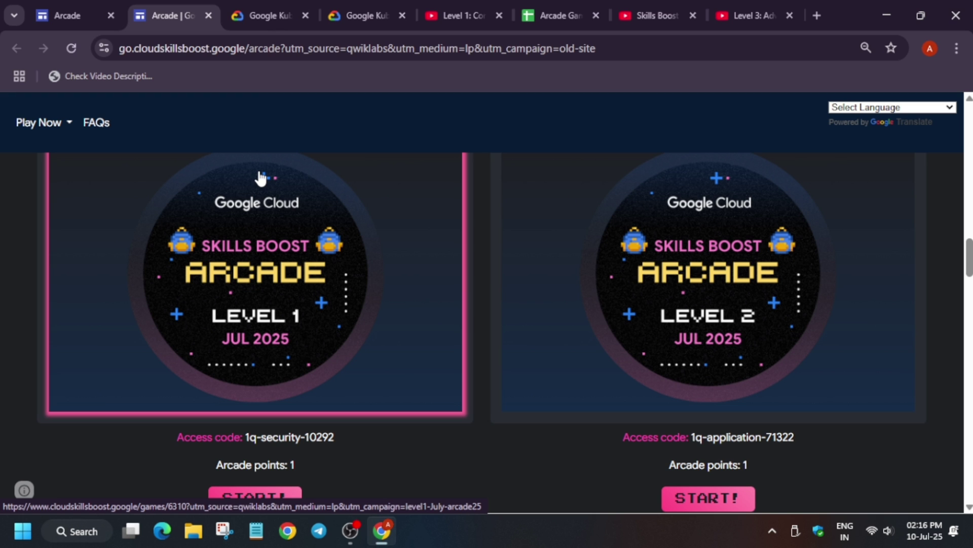
left_click(465, 16)
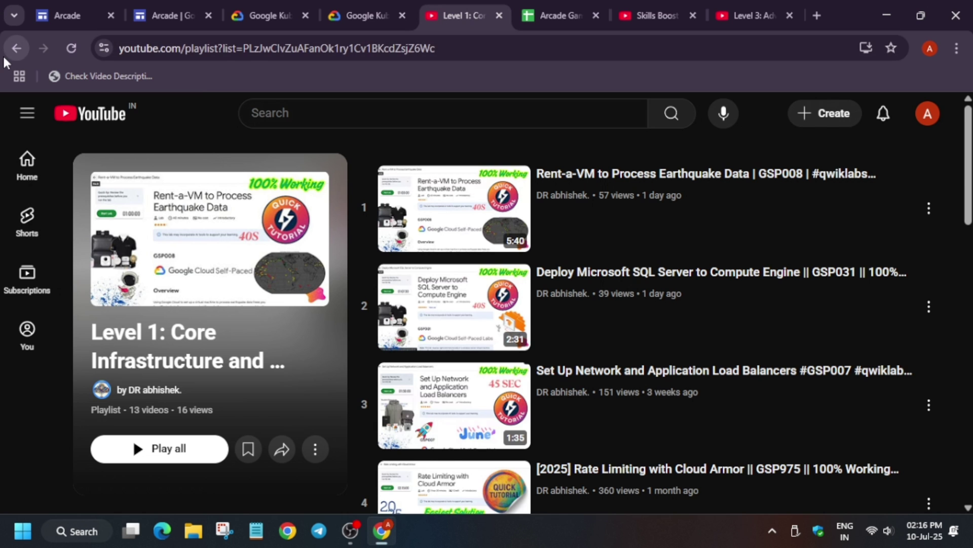
left_click(16, 48)
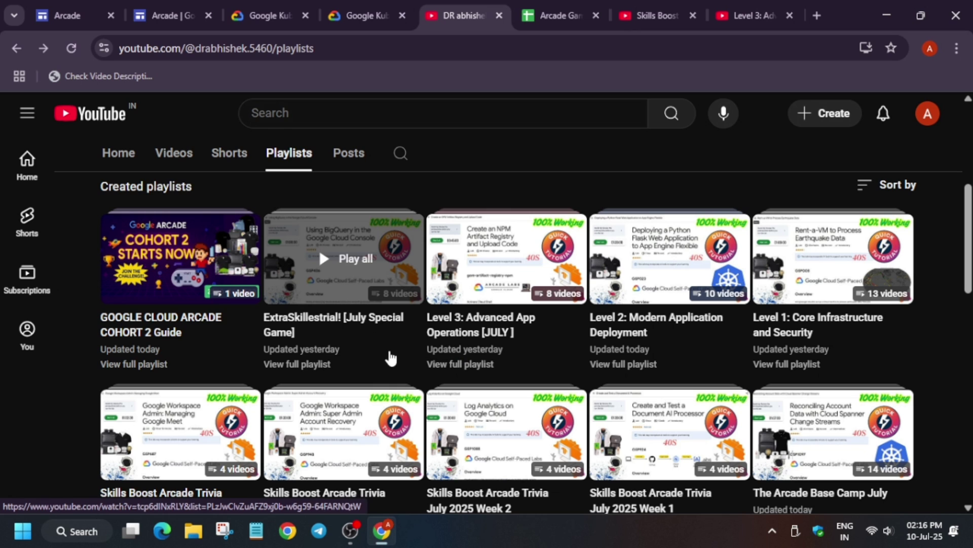
Step: Glance at the Arcade Games access-code sheet, then go back to the Skills Boost Arcade page
left_click(558, 14)
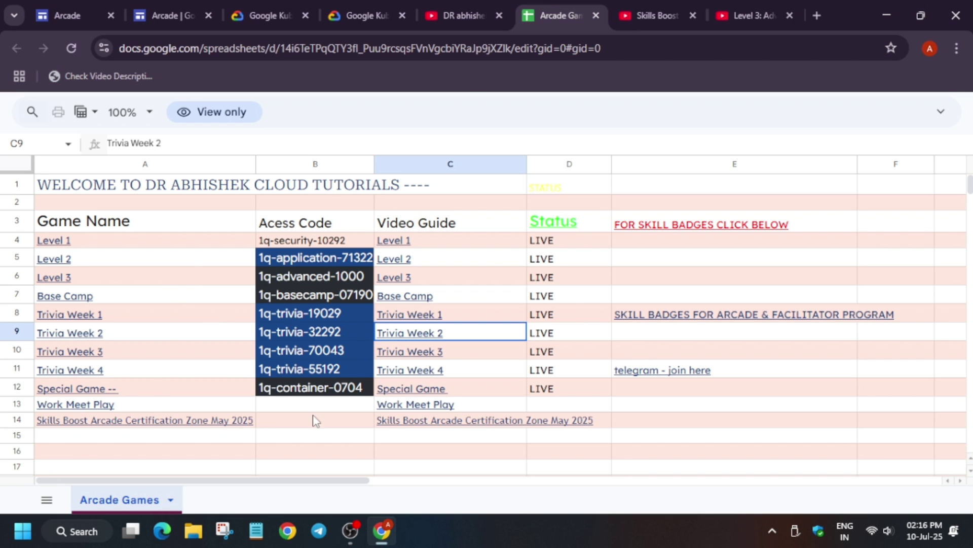
left_click(169, 16)
scroll(463, 282, "up", 5)
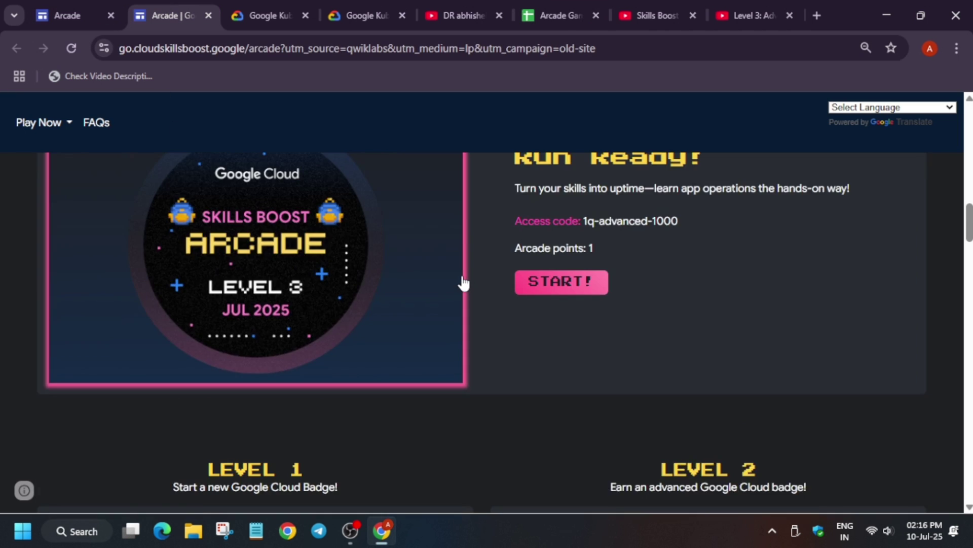
scroll(462, 282, "up", 5)
scroll(462, 281, "up", 5)
scroll(462, 280, "up", 5)
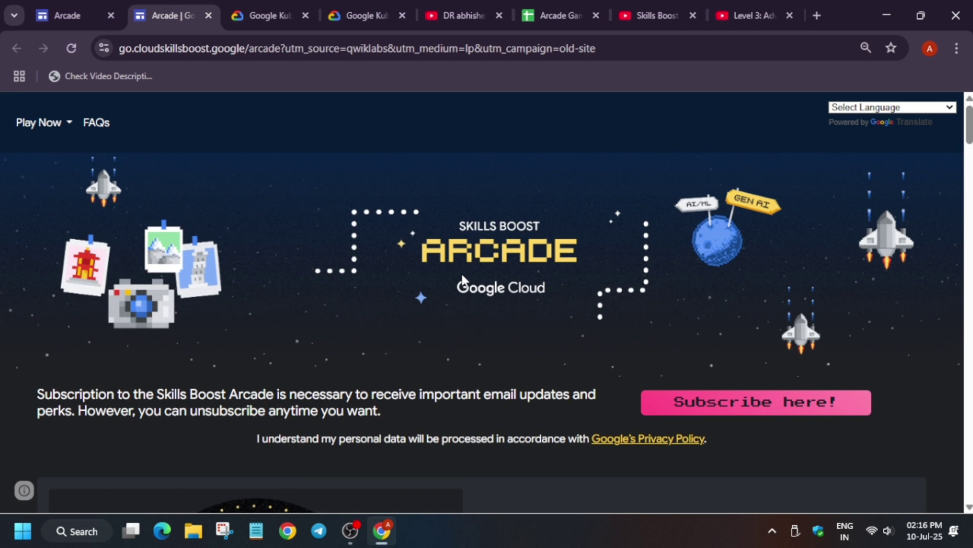